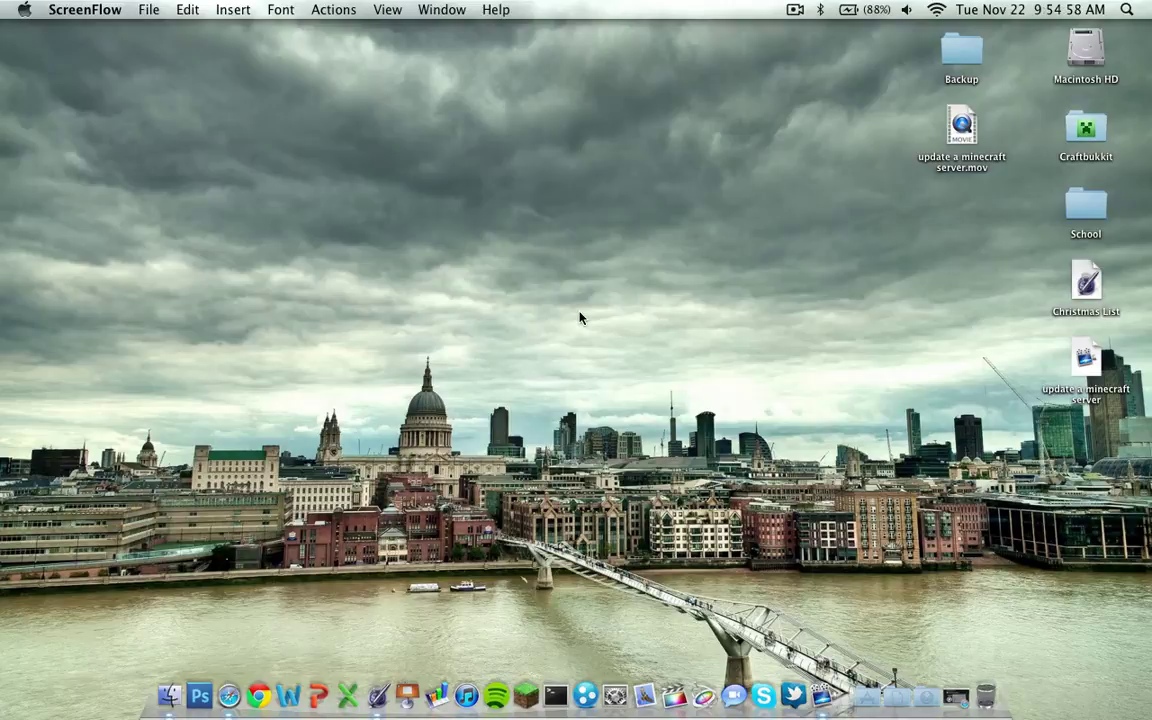
- Browse Launchpad's pages, launch Twitter from the last page, then close its window
key("F4")
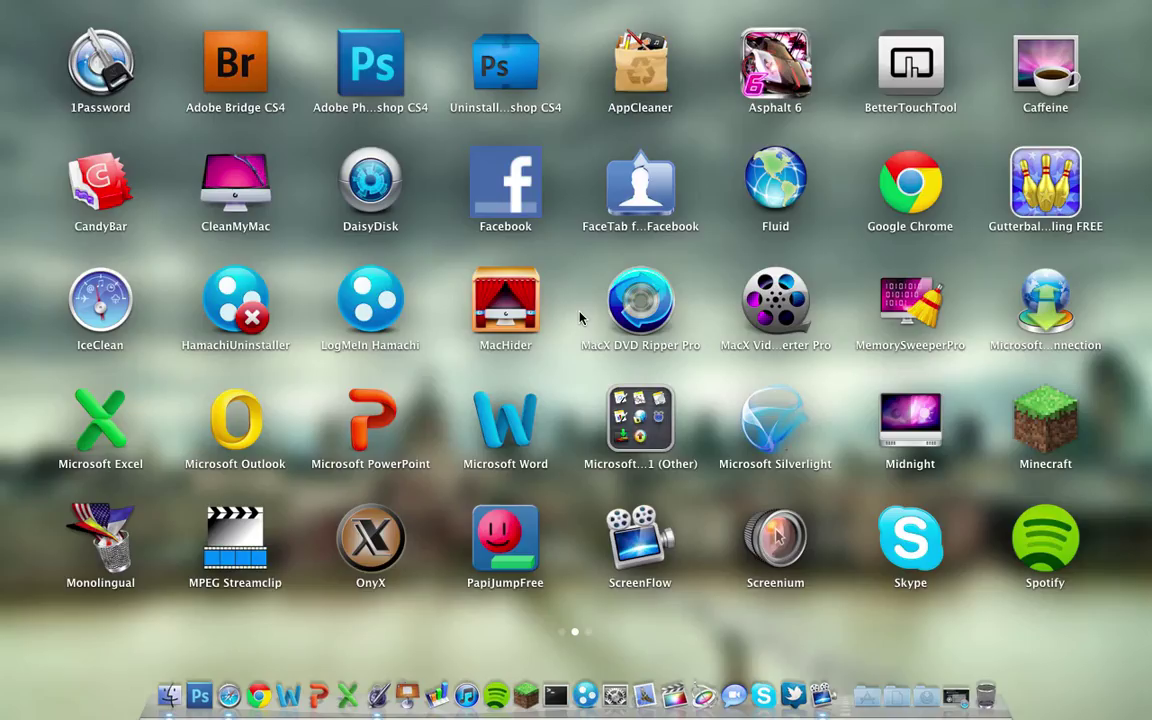
scroll(580, 318, "right", 1)
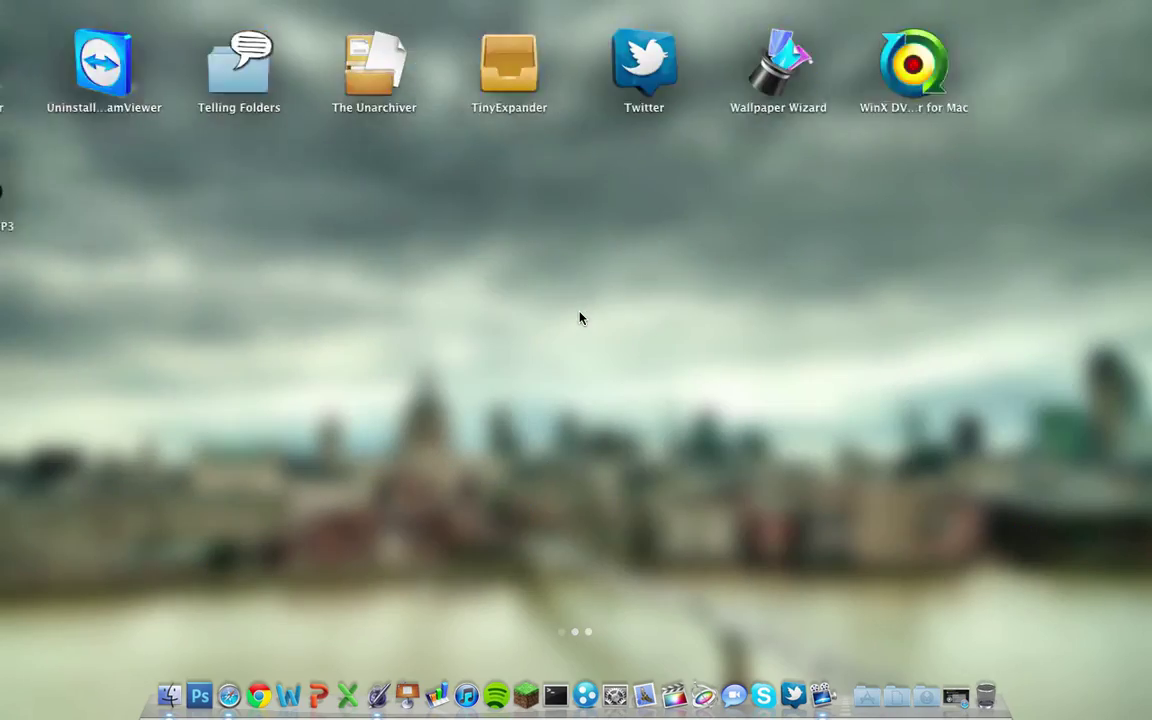
scroll(580, 318, "left", 2)
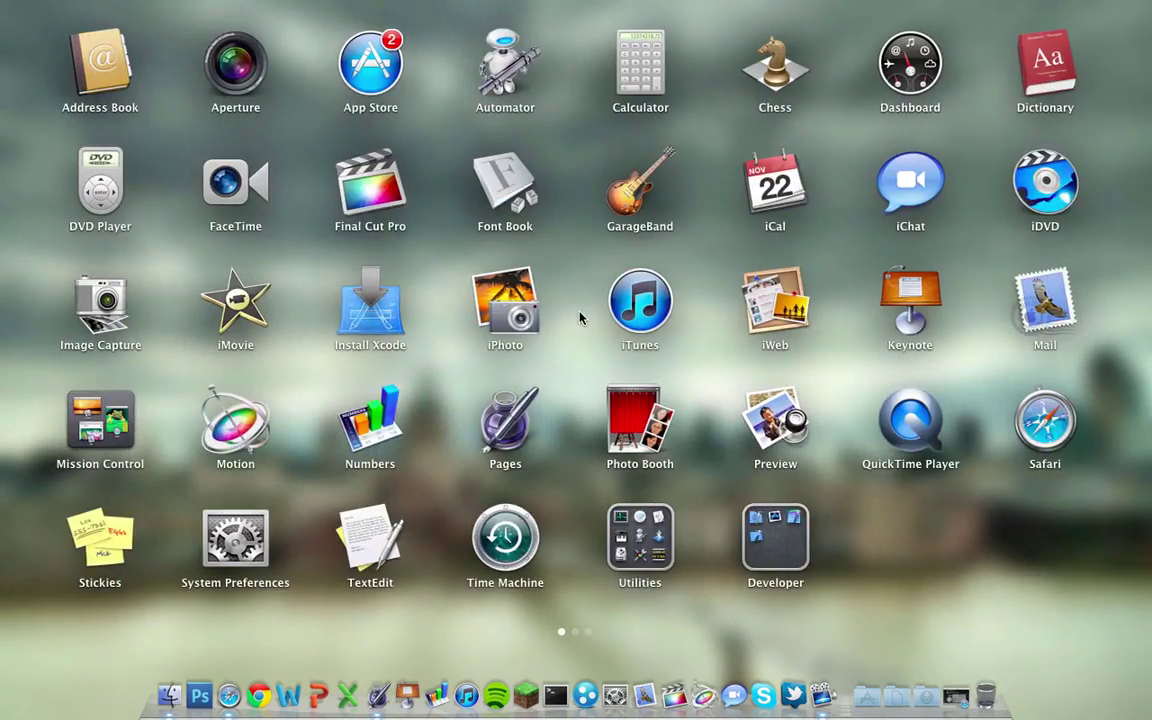
scroll(580, 318, "right", 2)
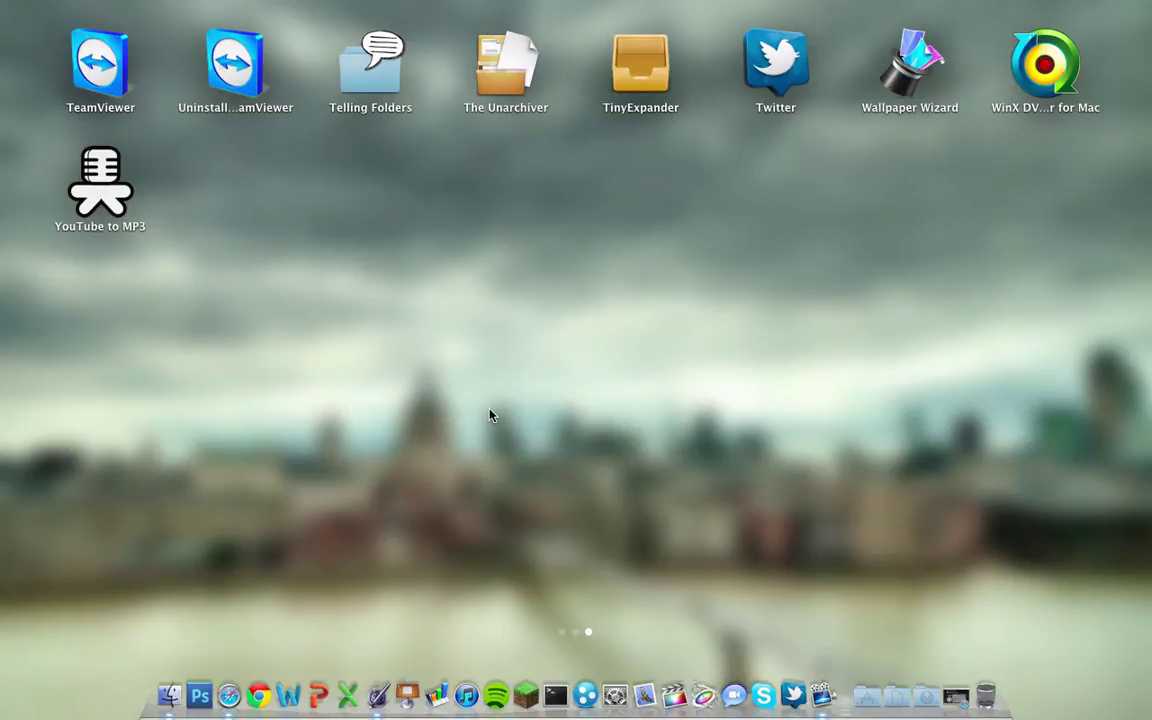
left_click(775, 65)
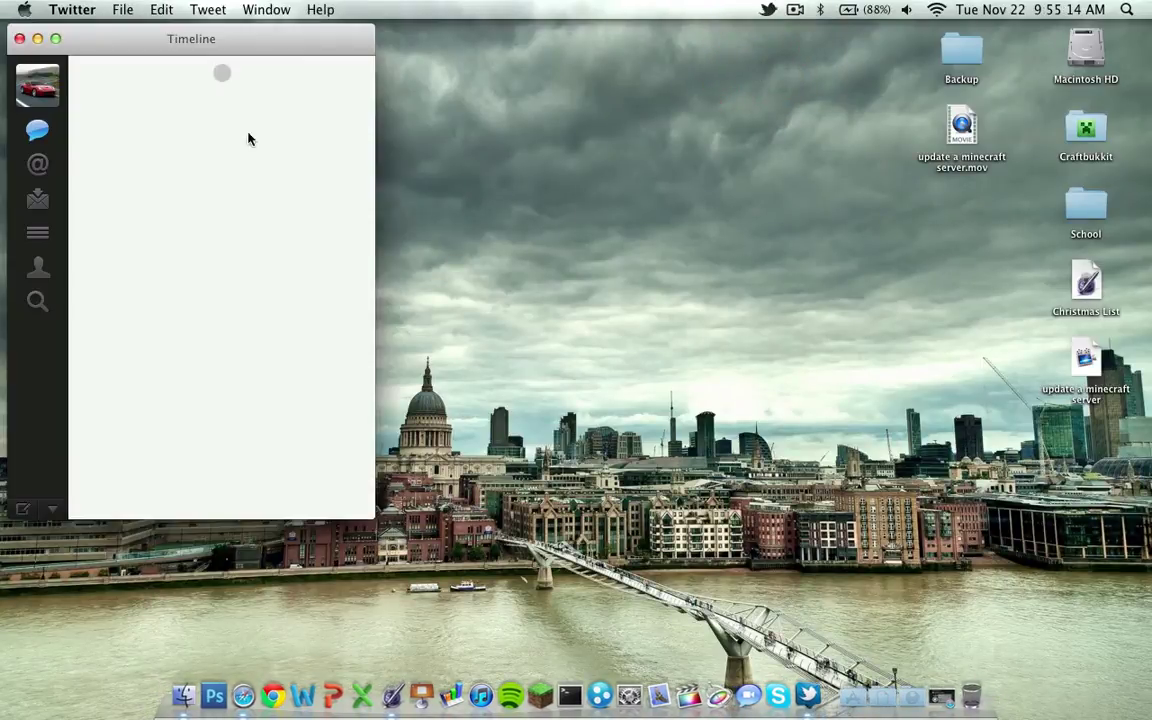
left_click(20, 38)
- Bring Finder forward and preview the Applications folder from the Dock
left_click(546, 405)
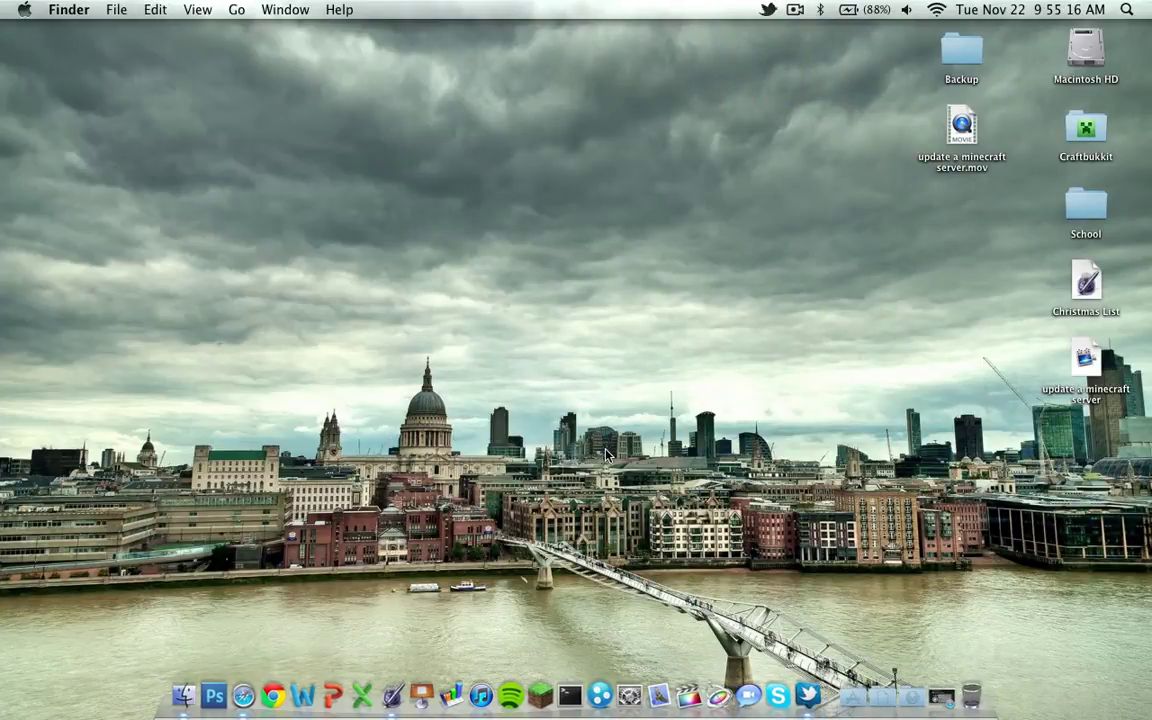
left_click(848, 697)
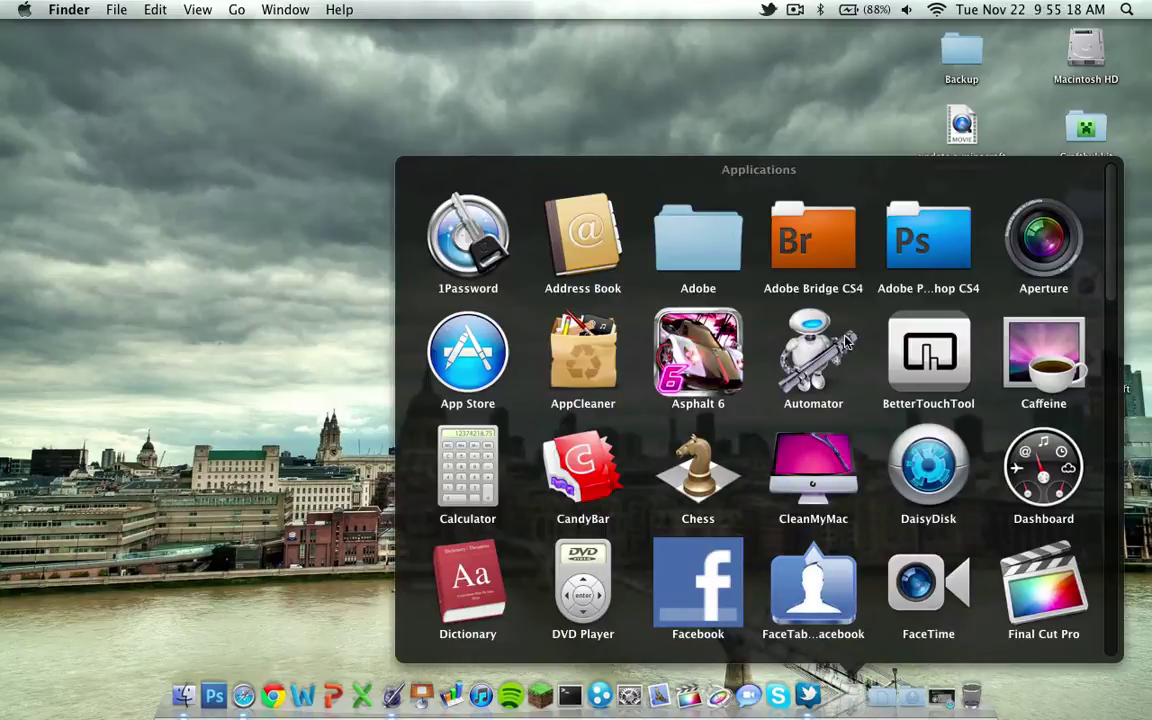
left_click(358, 284)
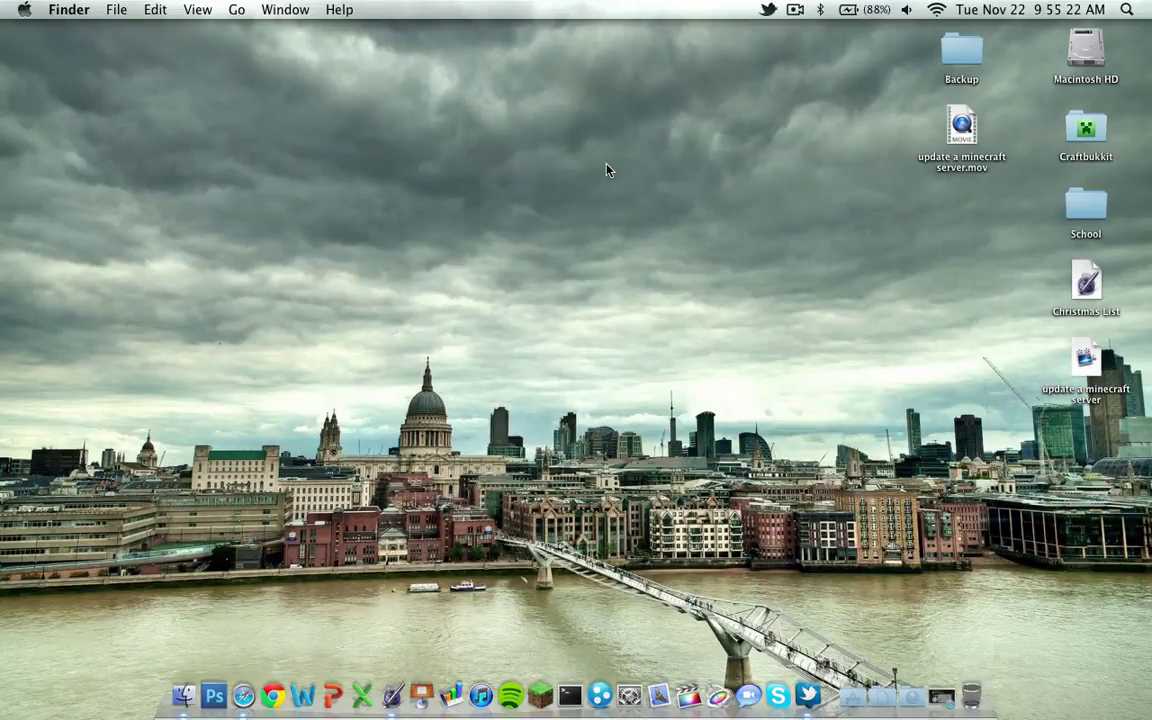
- In Launchpad, file Photo Booth and Pages into Utilities and Numbers into Developer
key("F4")
scroll(618, 150, "left", 5)
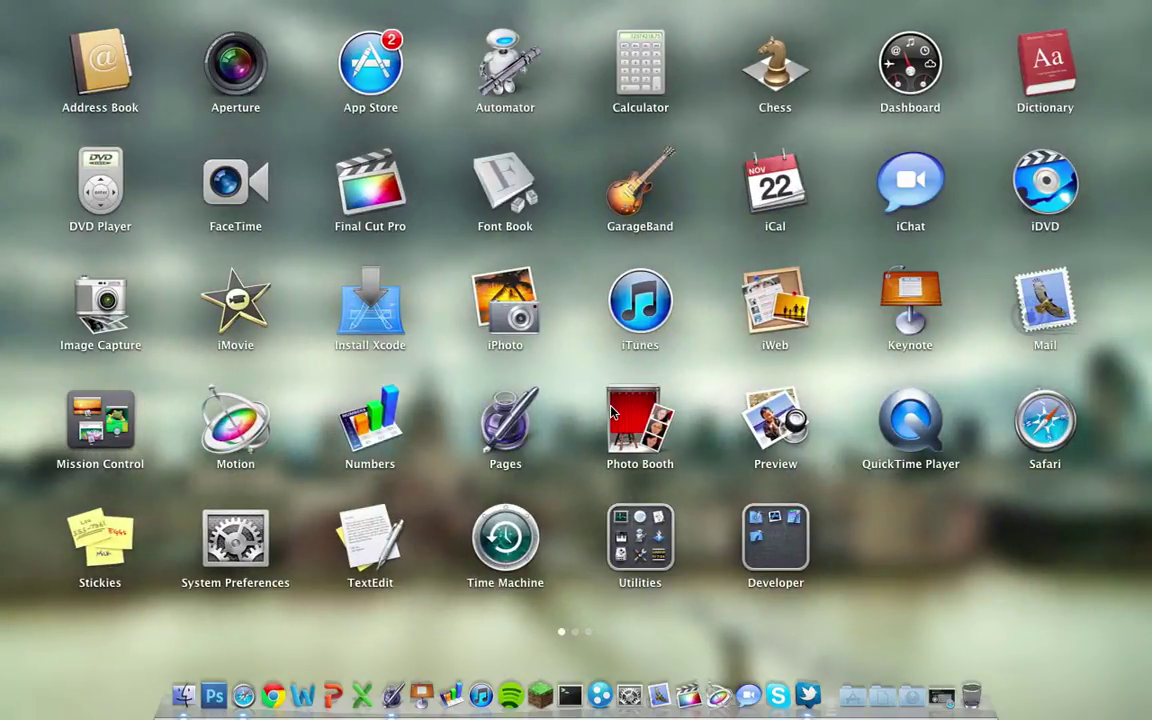
left_click_drag(638, 420, 632, 515)
left_click_drag(500, 415, 465, 510)
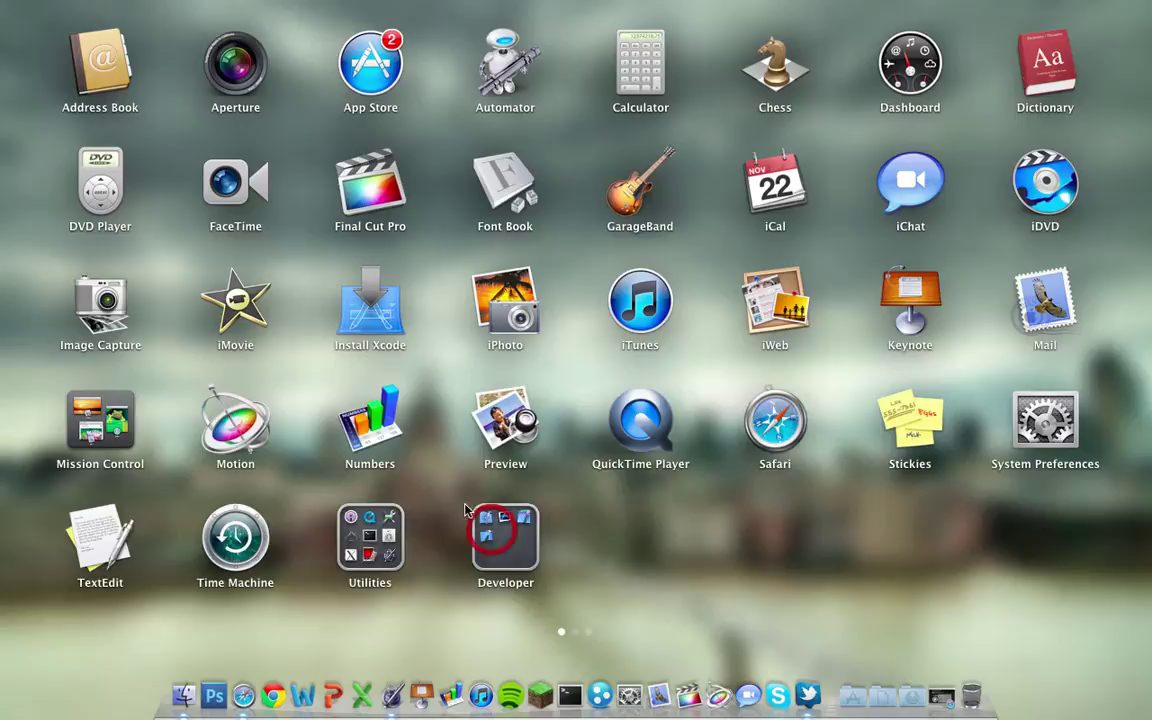
left_click_drag(365, 425, 360, 515)
left_click(353, 516)
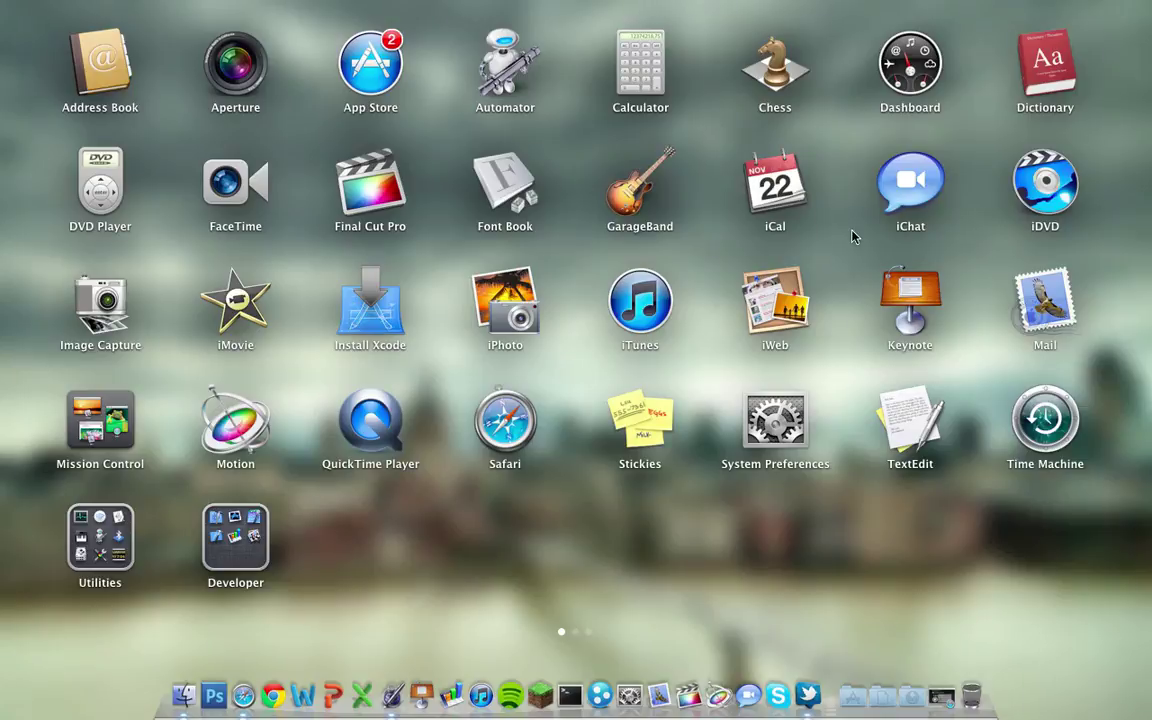
- Close Launchpad and scroll through the chaosspace.de Launchpad-Control page in Safari
left_click(470, 538)
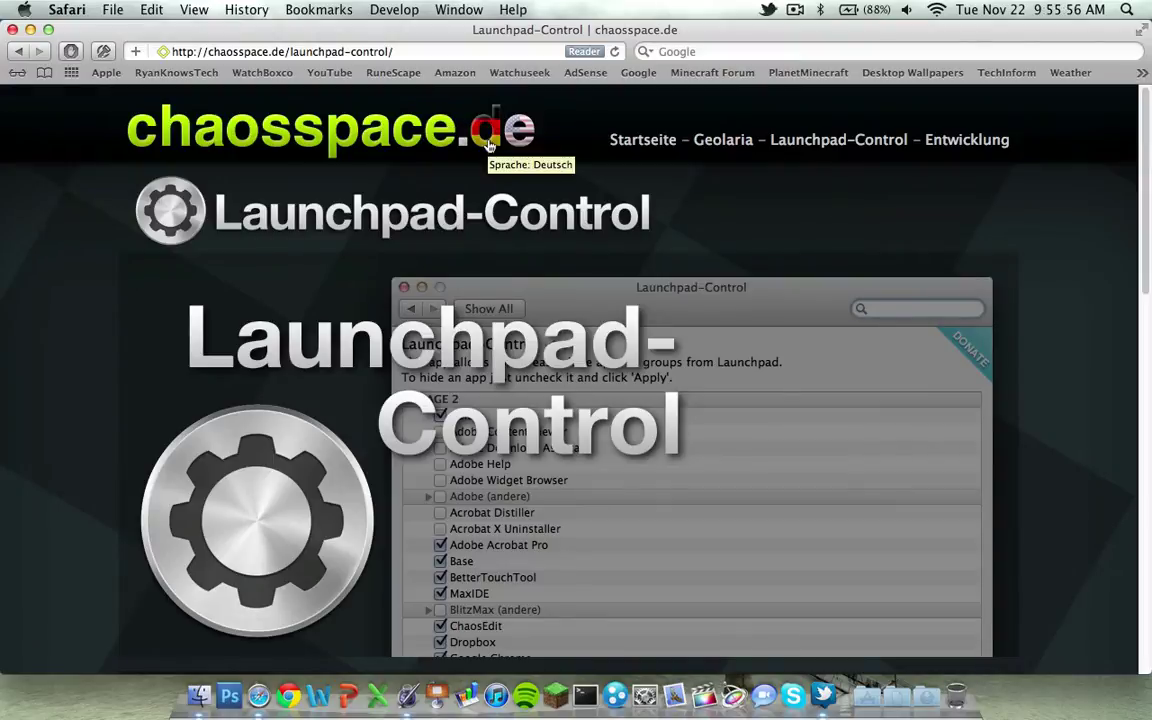
scroll(489, 146, "down", 10)
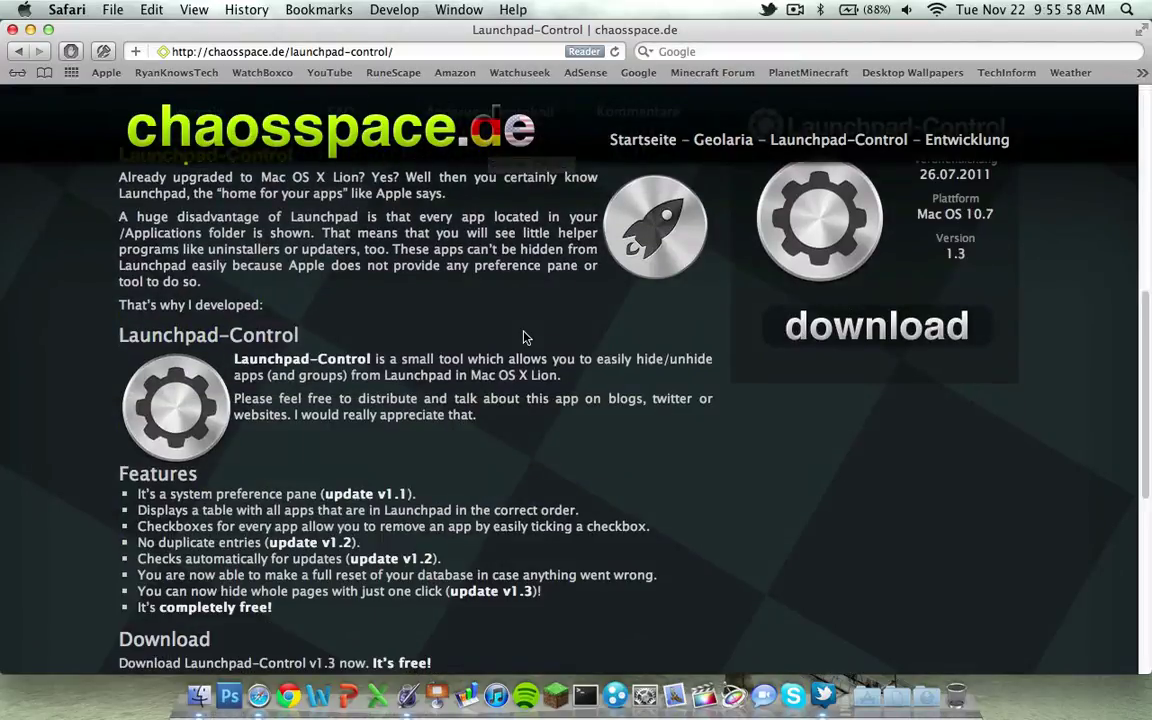
scroll(525, 337, "down", 2)
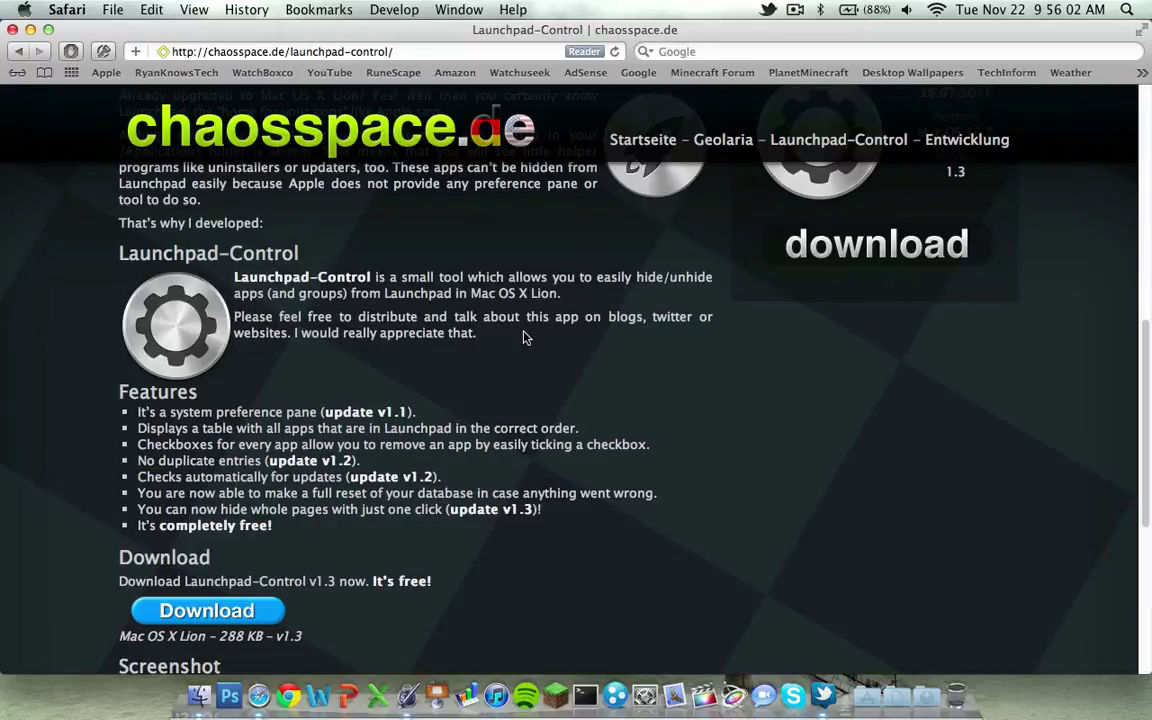
scroll(525, 337, "up", 12)
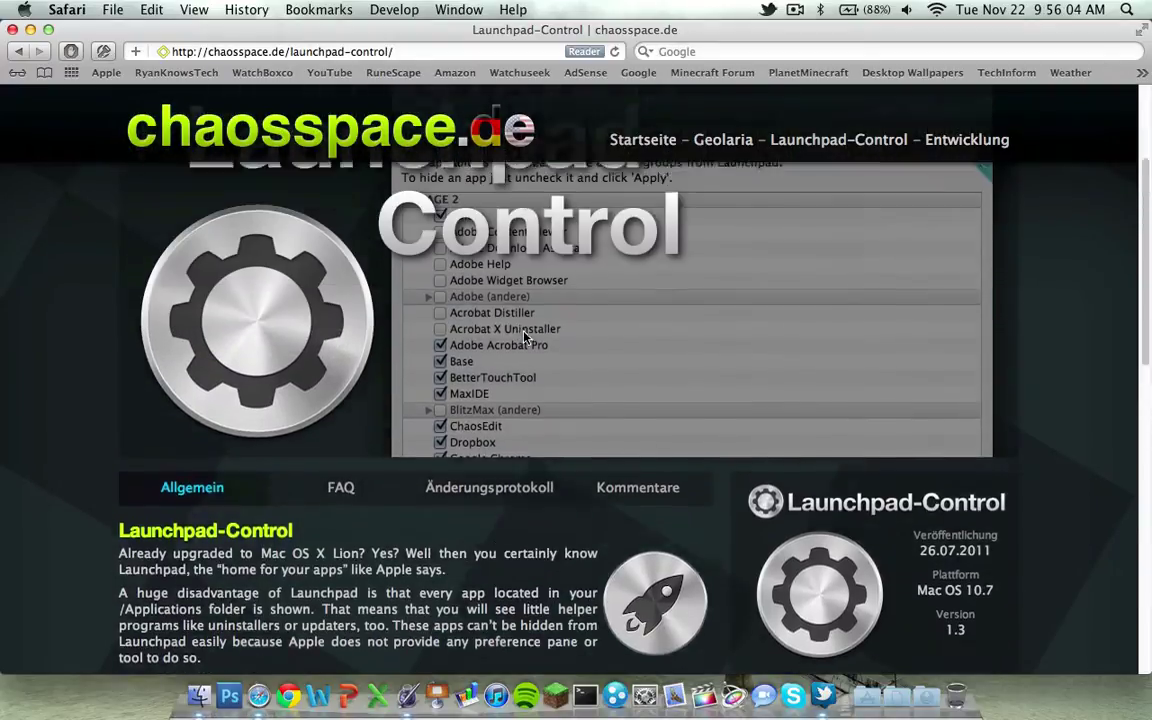
scroll(471, 297, "down", 10)
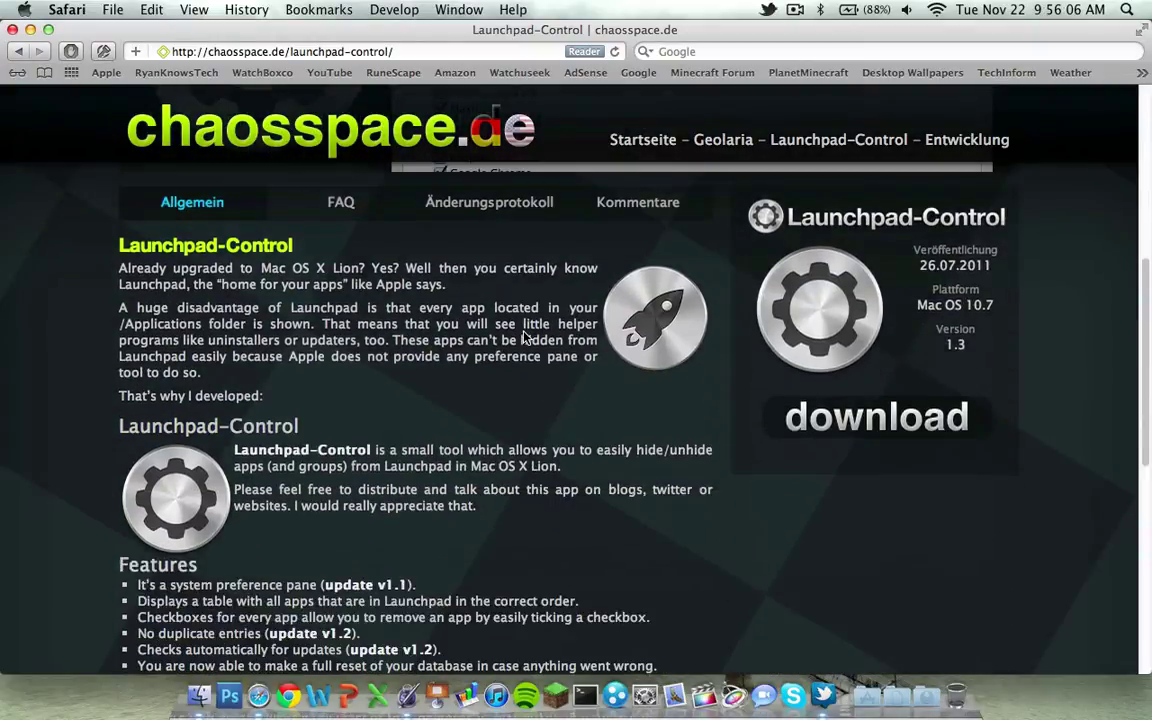
- Download Launchpad-Control-1.3.zip and follow its progress in Safari's Downloads list
left_click(828, 413)
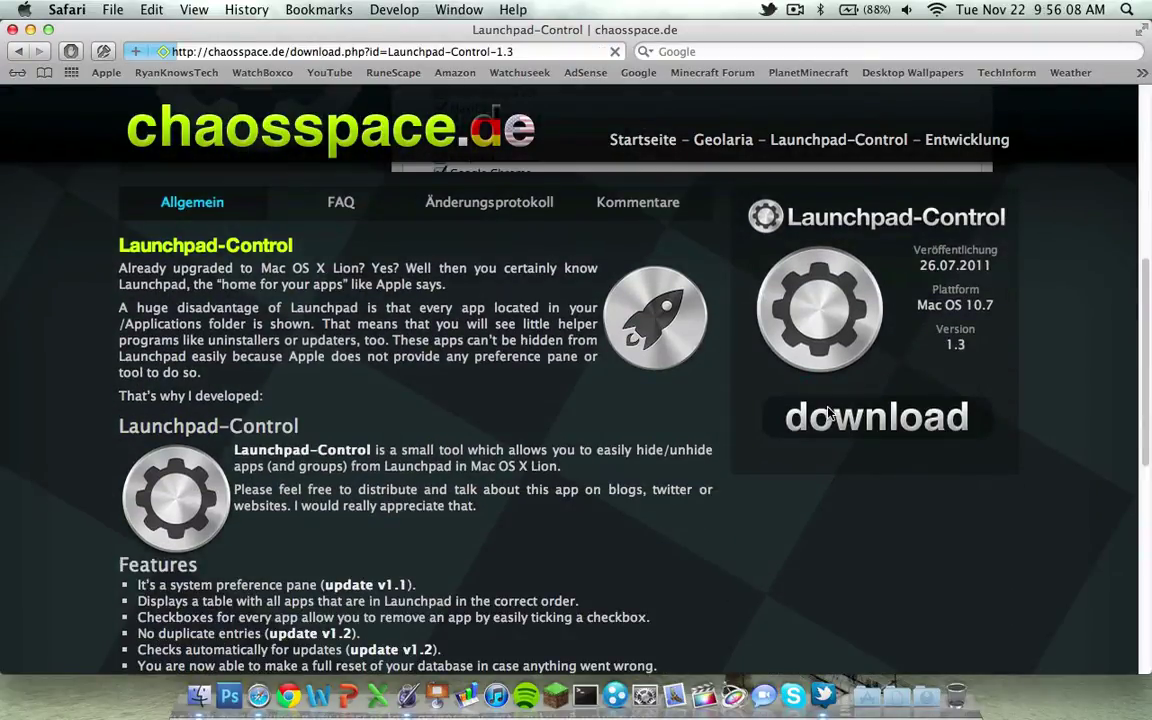
left_click(1135, 51)
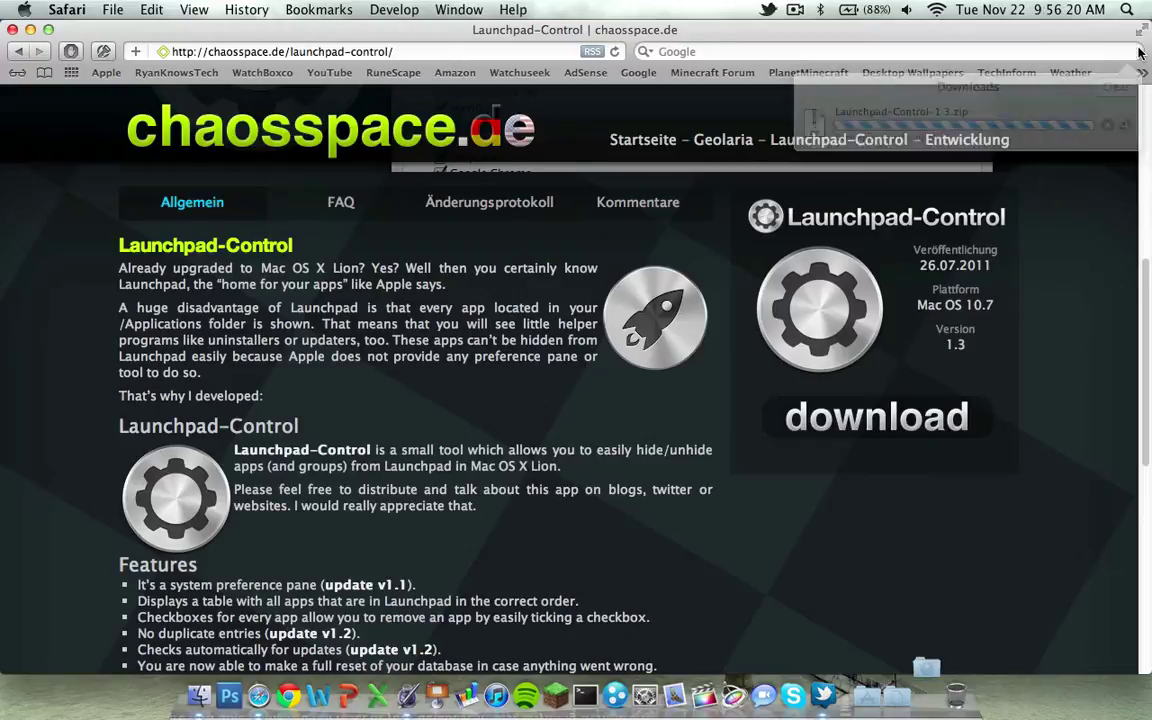
- Minimise Safari and drag Launchpad-Control.prefPane from the Downloads stack onto the desktop
left_click(31, 31)
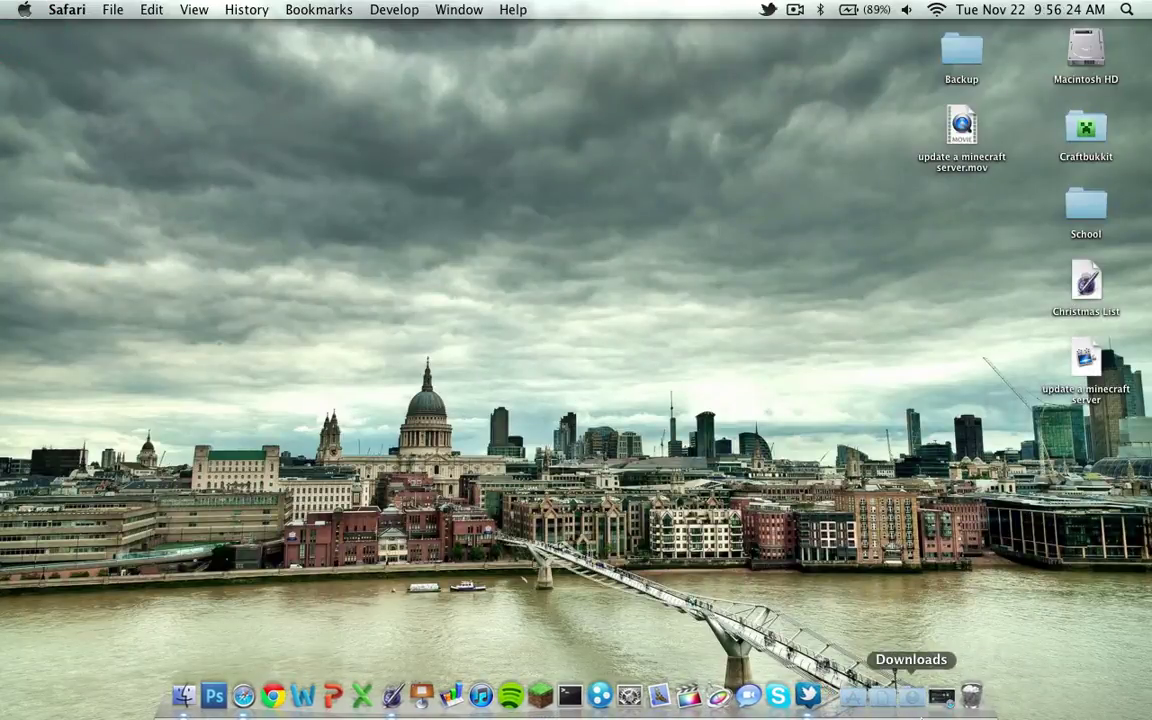
left_click(911, 697)
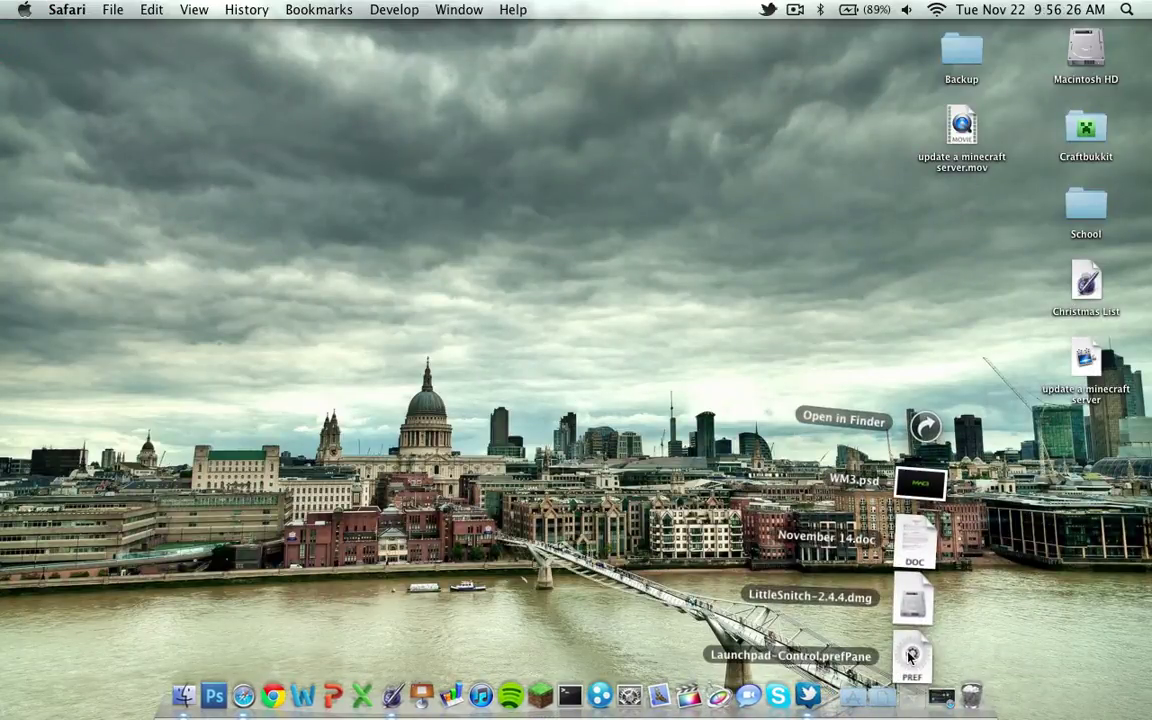
left_click_drag(910, 655, 990, 268)
left_click(1007, 615)
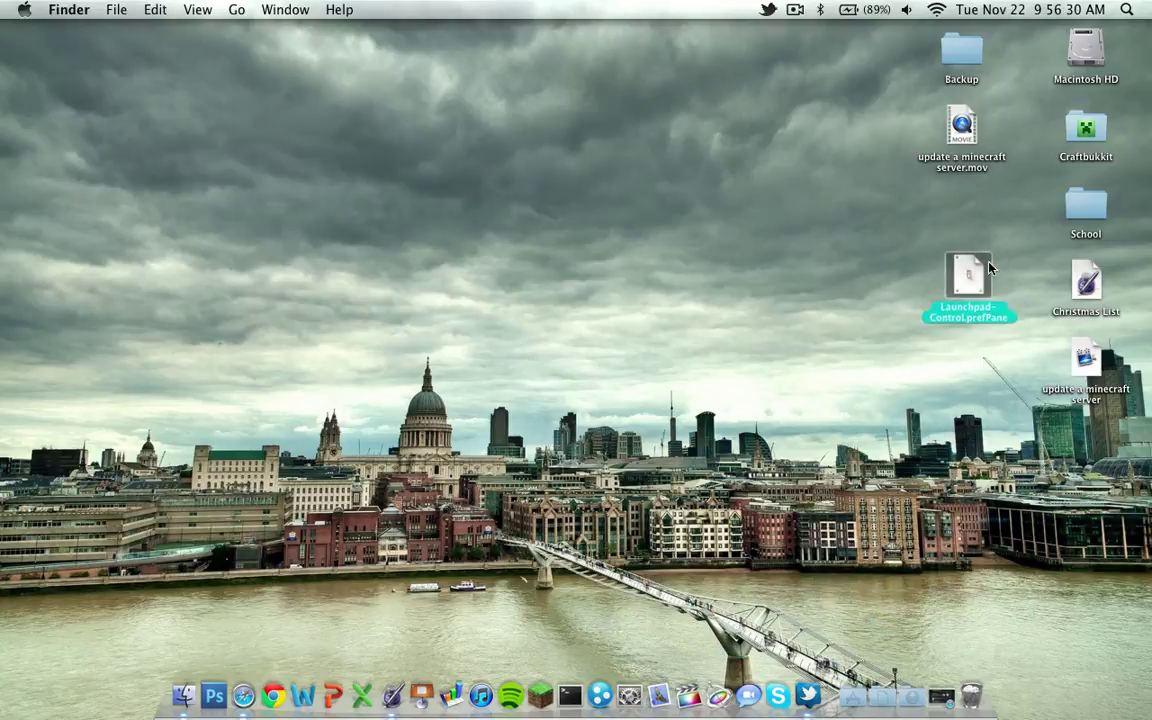
left_click(856, 278)
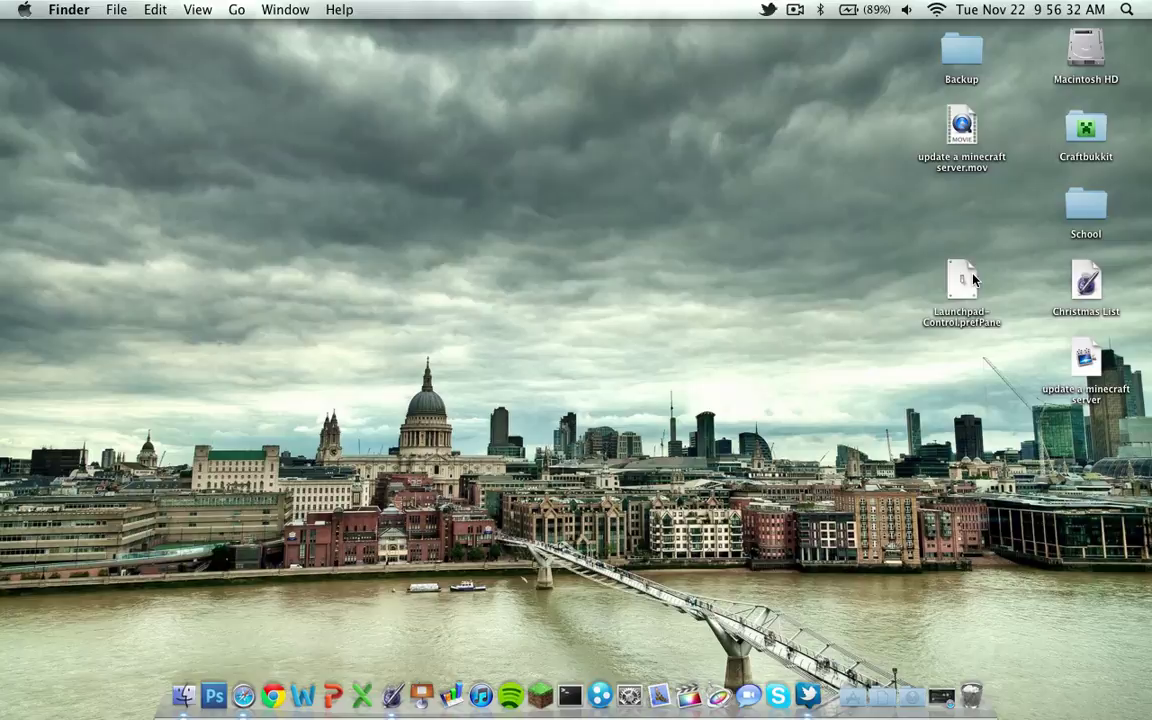
- Open System Preferences, launch Launchpad-Control.prefPane, and choose install for this user only
left_click(628, 700)
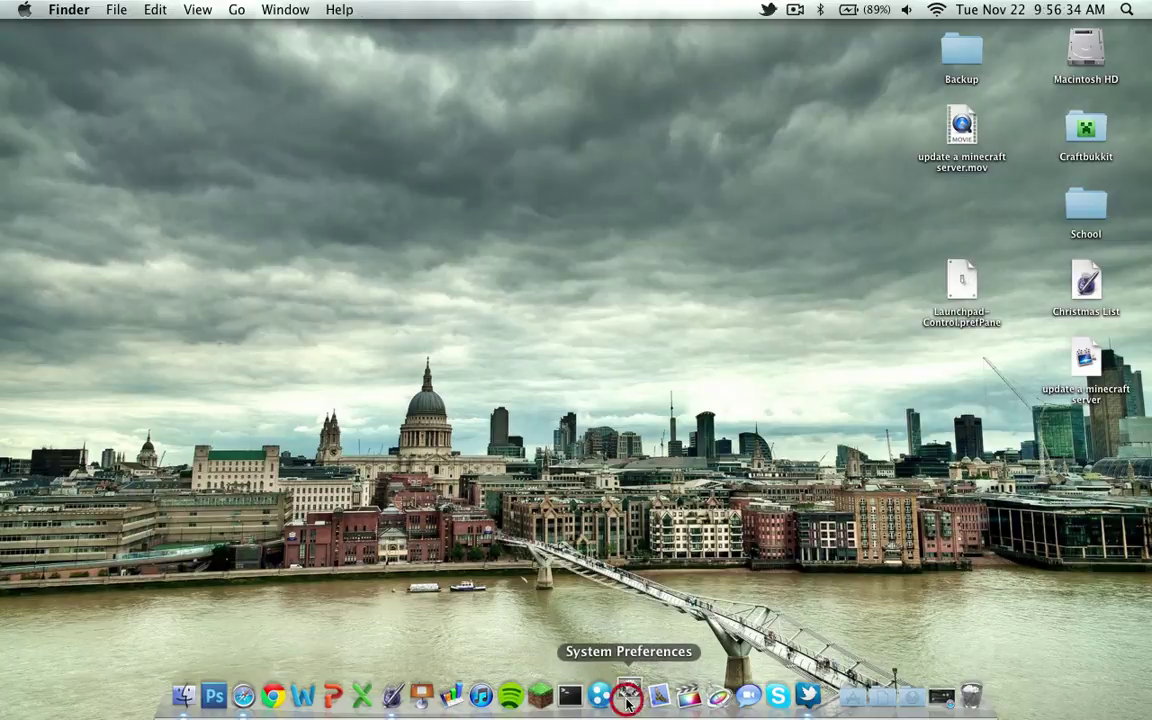
left_click_drag(890, 64, 662, 85)
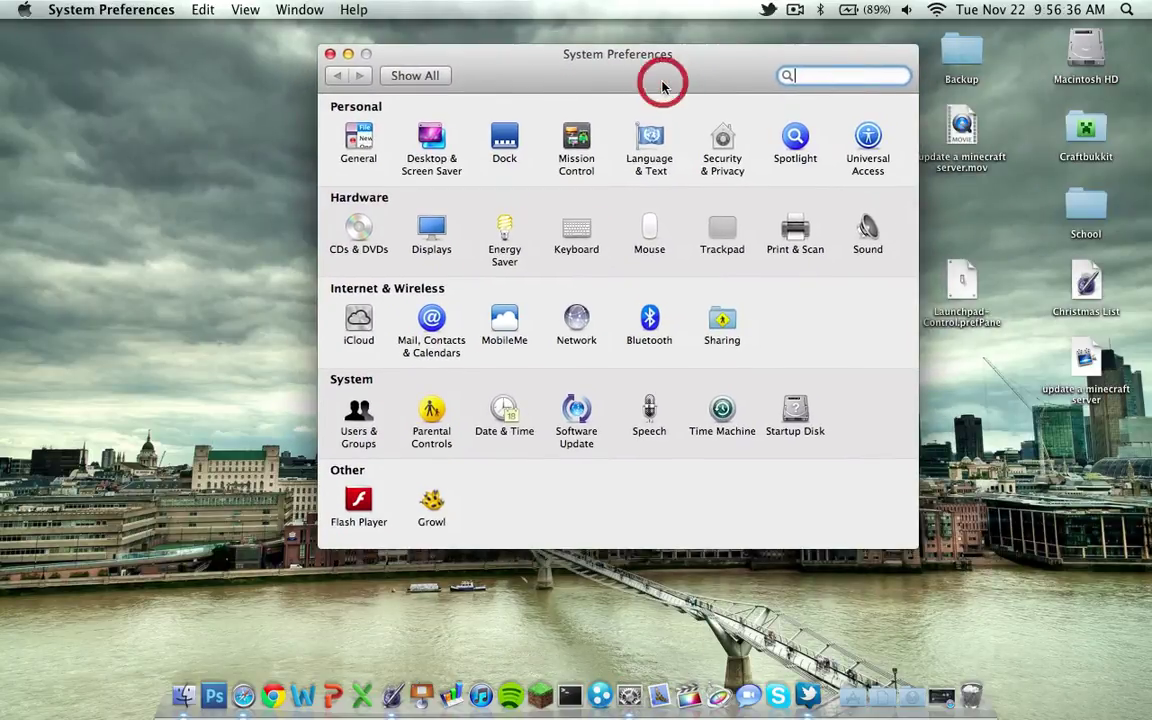
double_click(962, 285)
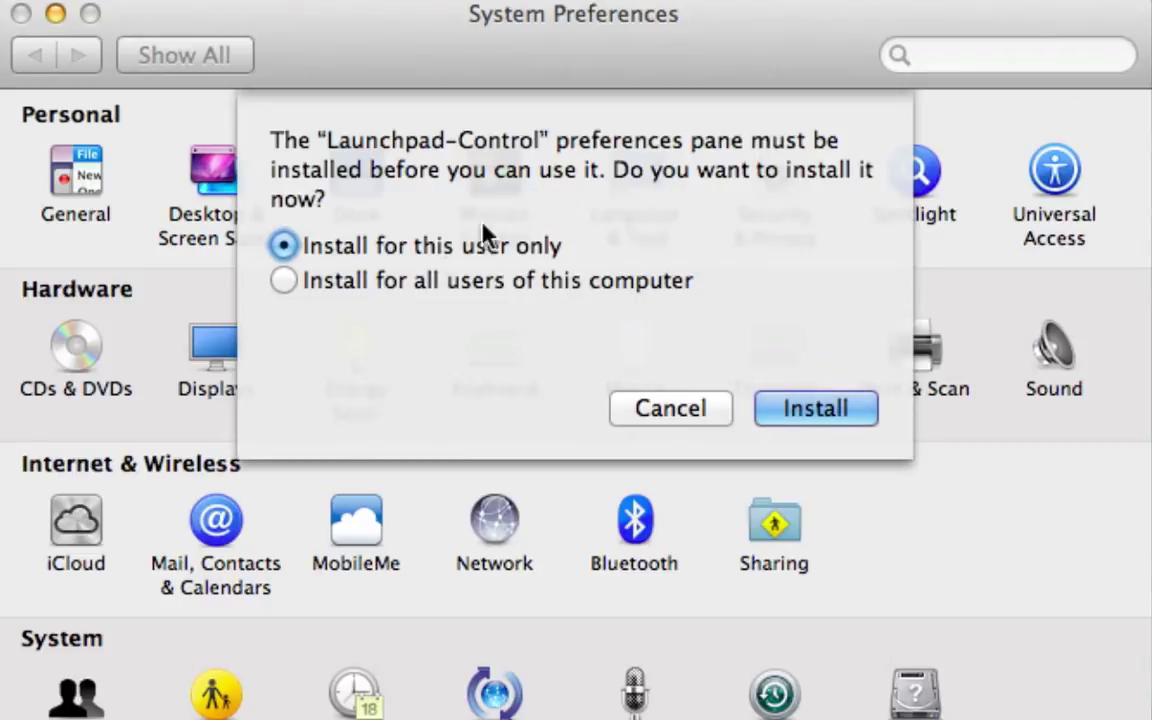
left_click(337, 252)
left_click(390, 283)
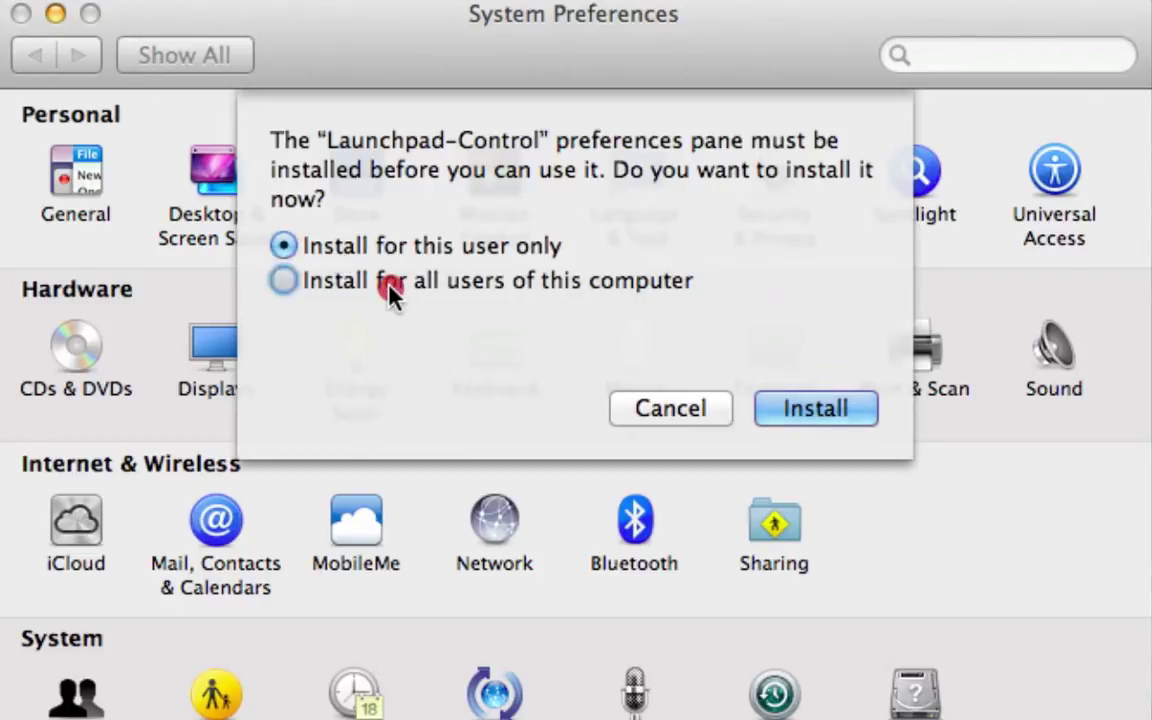
left_click(350, 242)
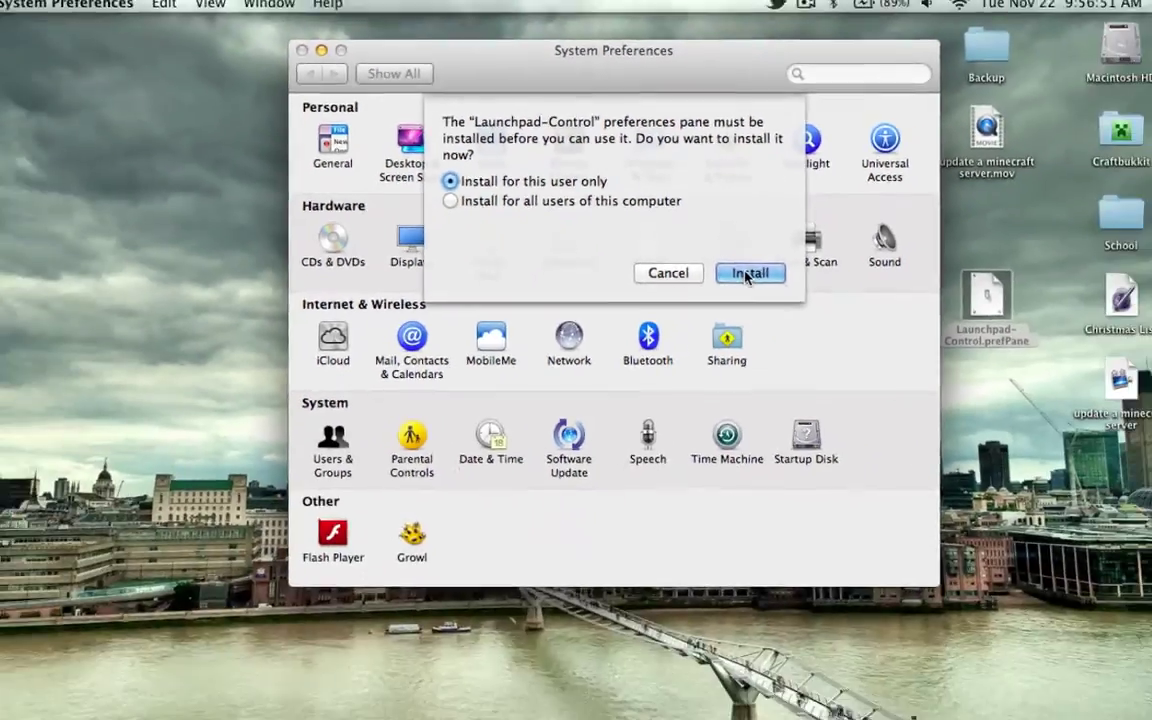
- Install the Launchpad-Control v1.3 pane and scroll through its page-by-page app list
left_click(816, 408)
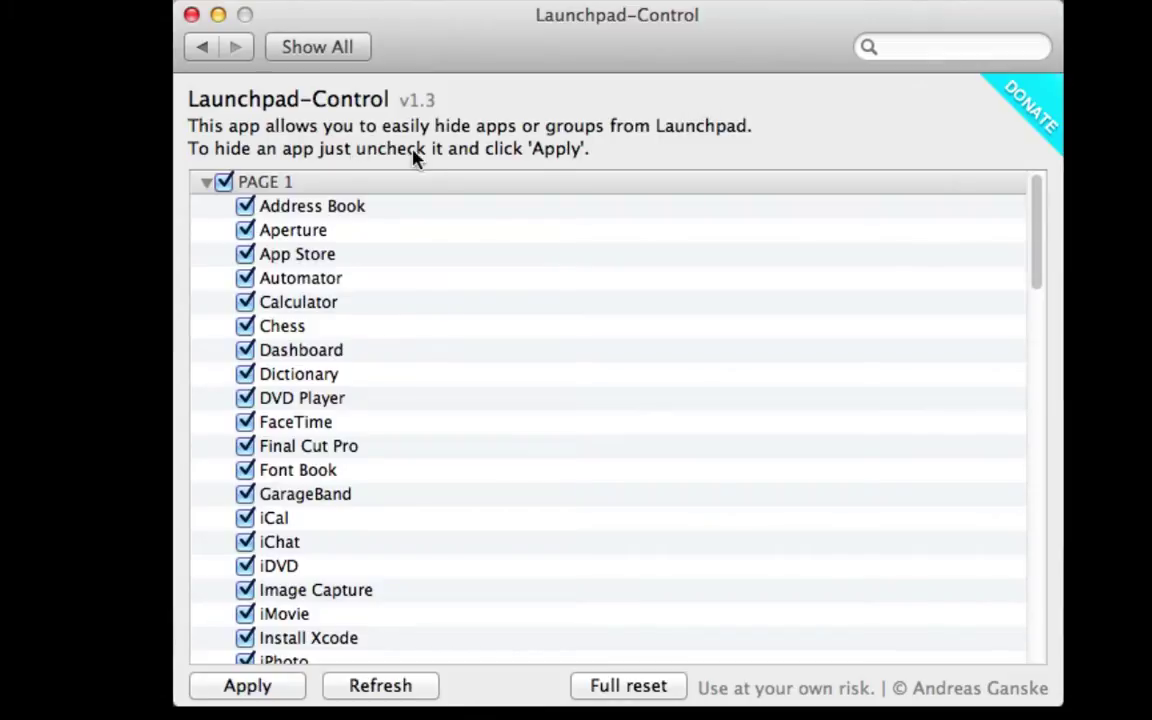
scroll(372, 318, "down", 15)
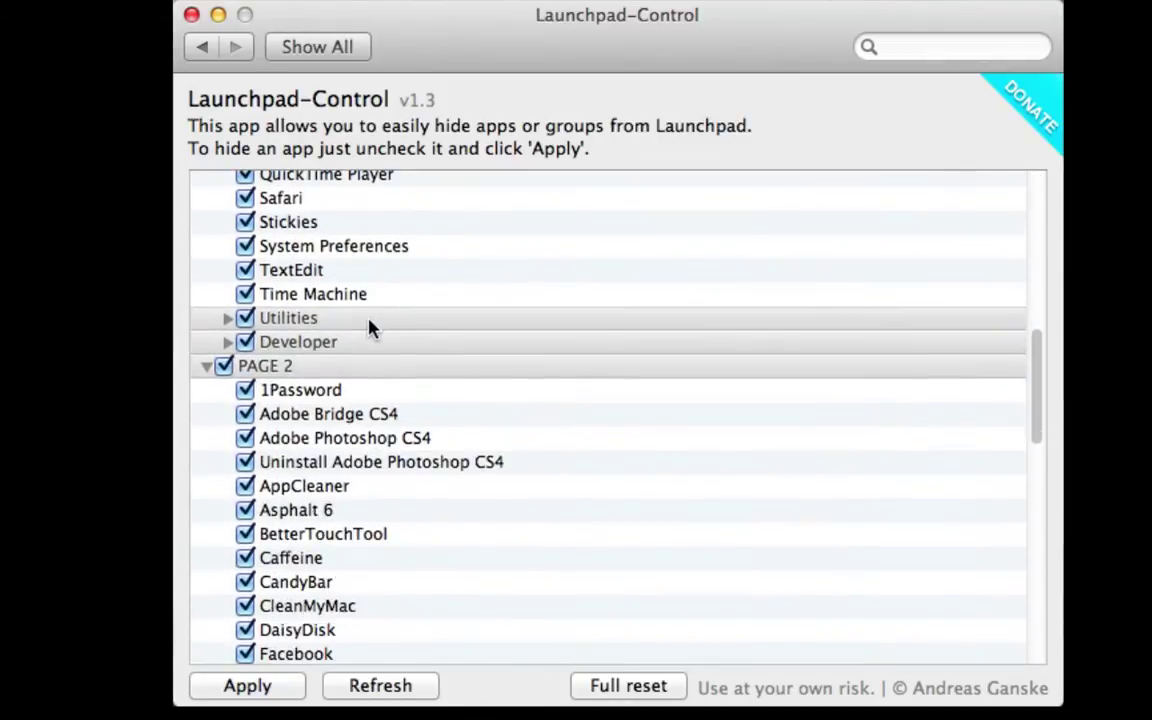
scroll(370, 328, "up", 5)
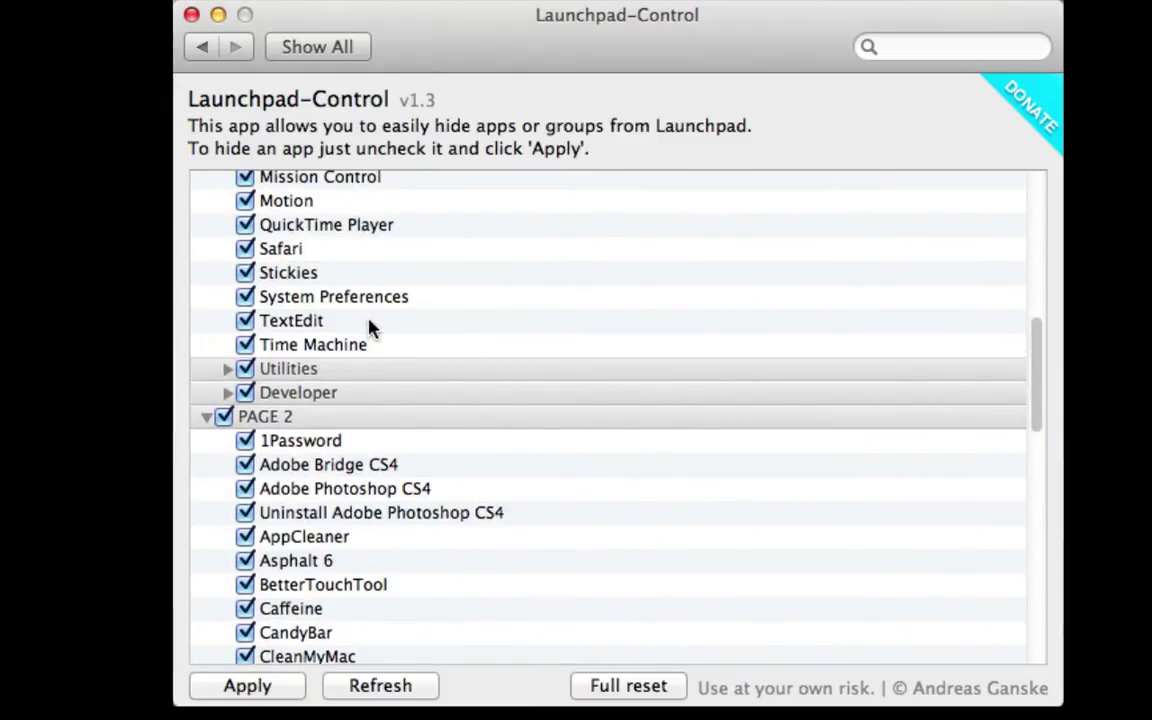
scroll(370, 328, "down", 10)
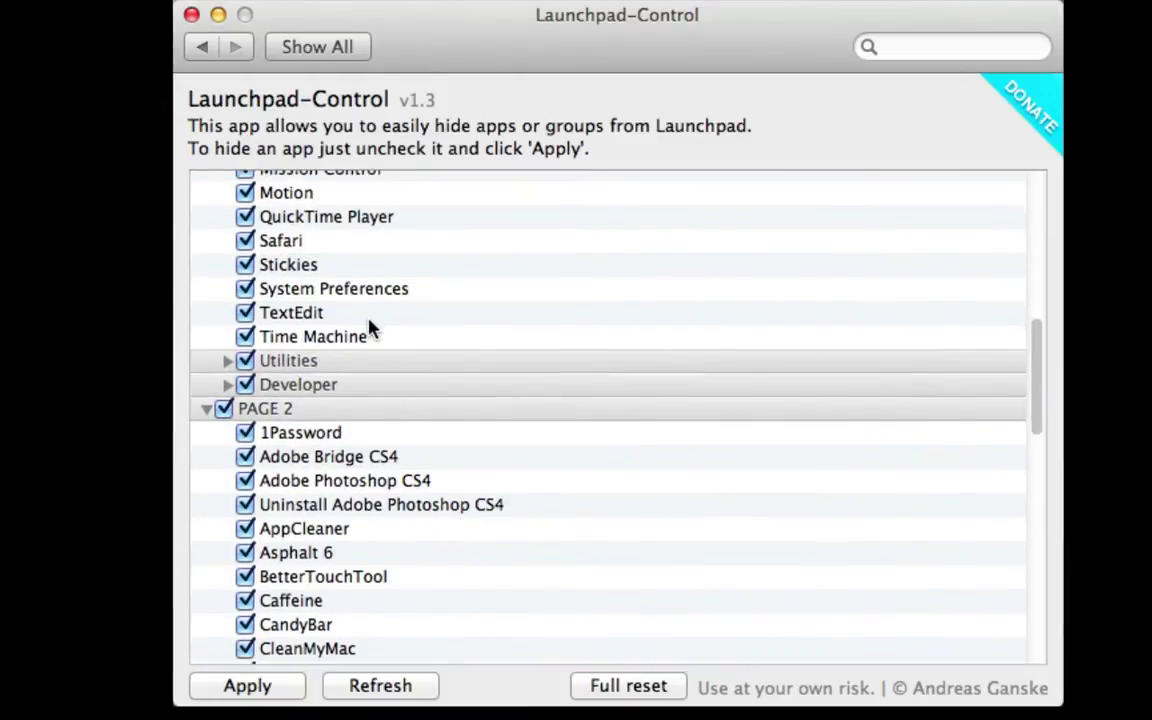
scroll(369, 328, "down", 3)
scroll(368, 327, "up", 20)
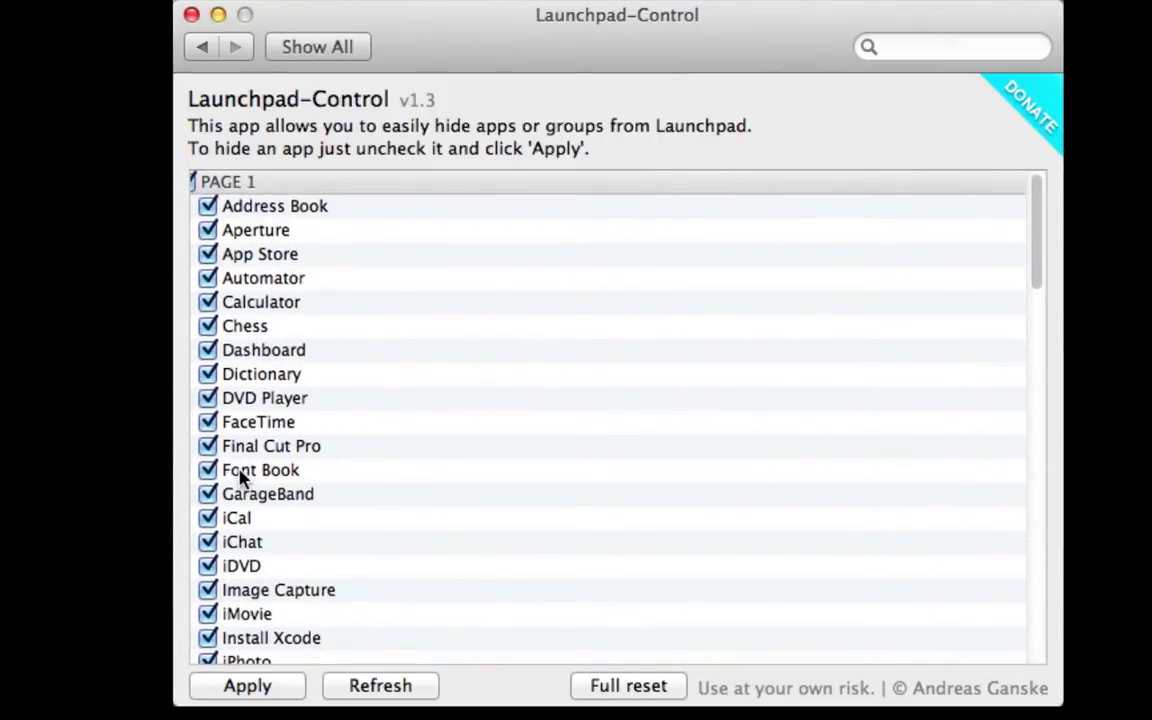
- Uncheck Final Cut Pro, apply the change, and hide Safari
left_click(208, 446)
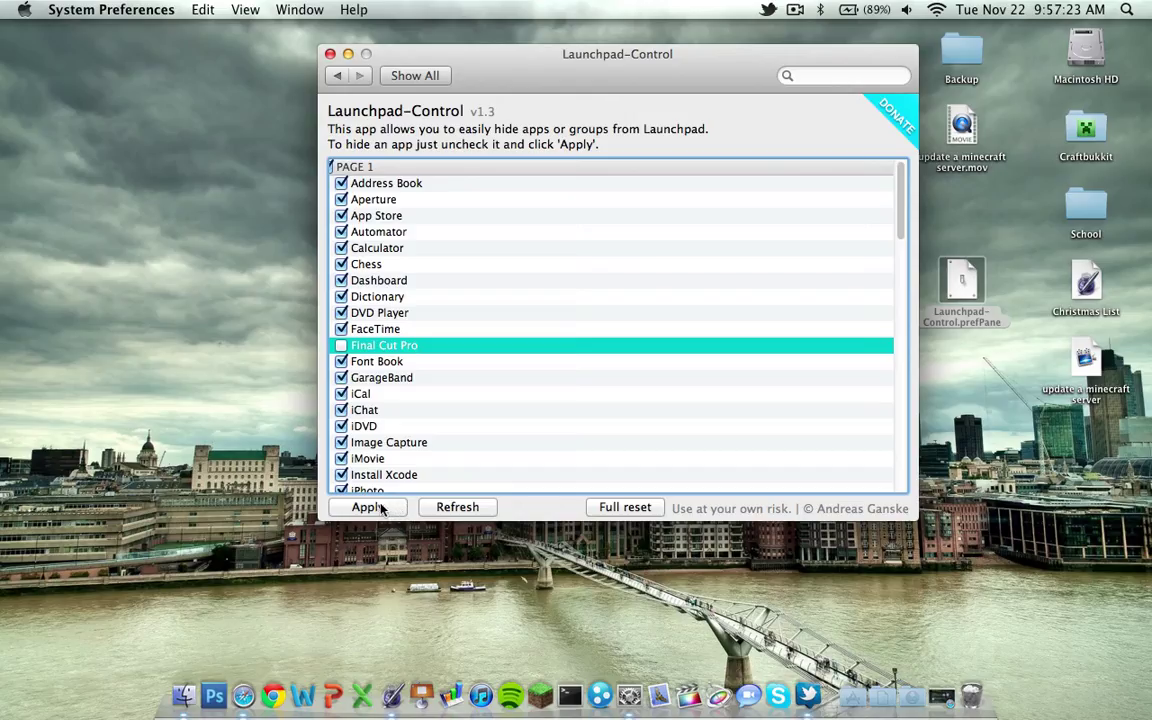
left_click(265, 687)
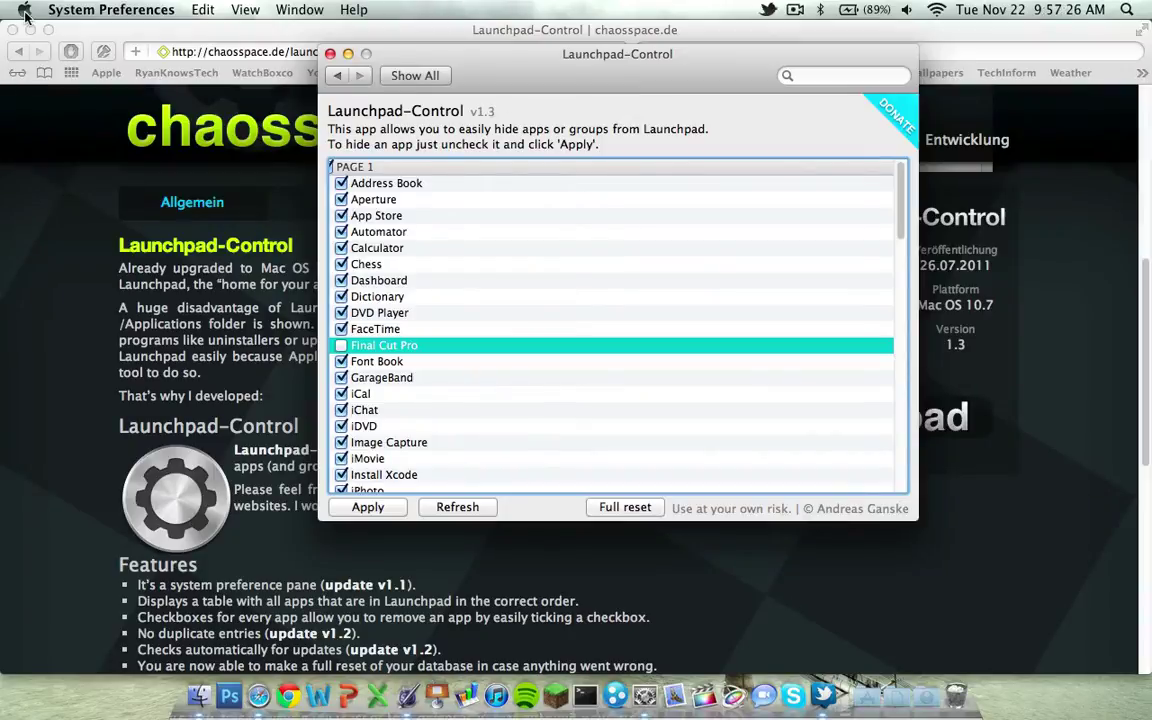
key("super+alt+h")
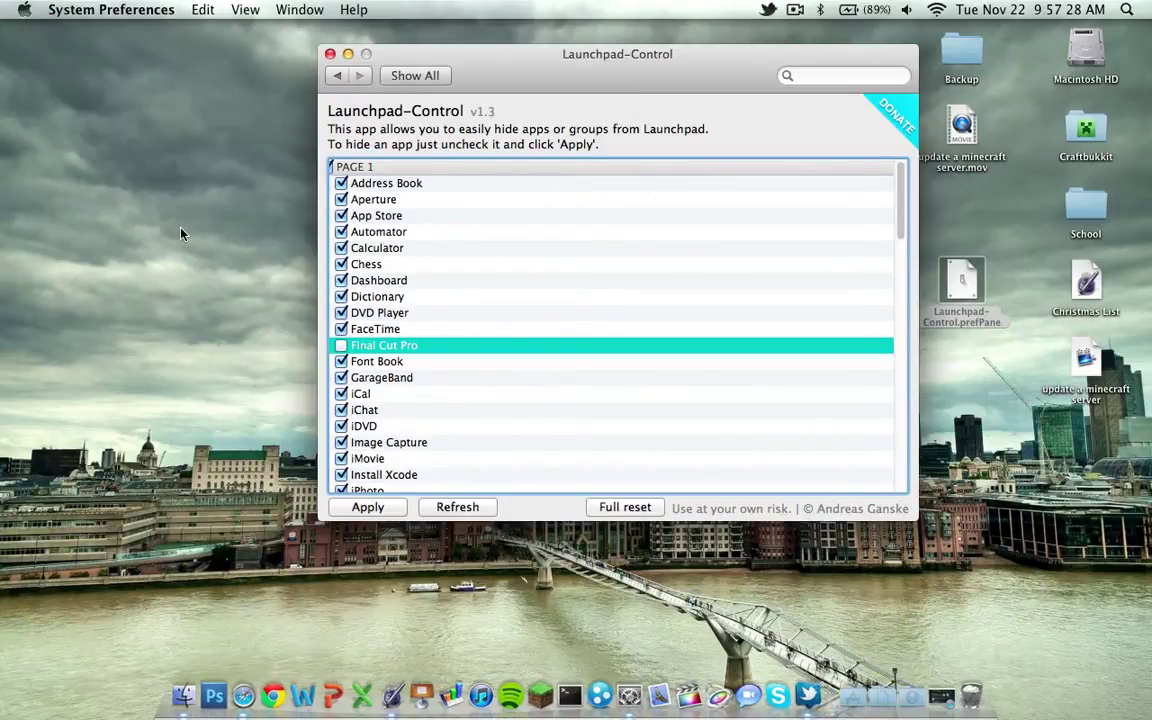
key("F4")
scroll(181, 233, "right", 5)
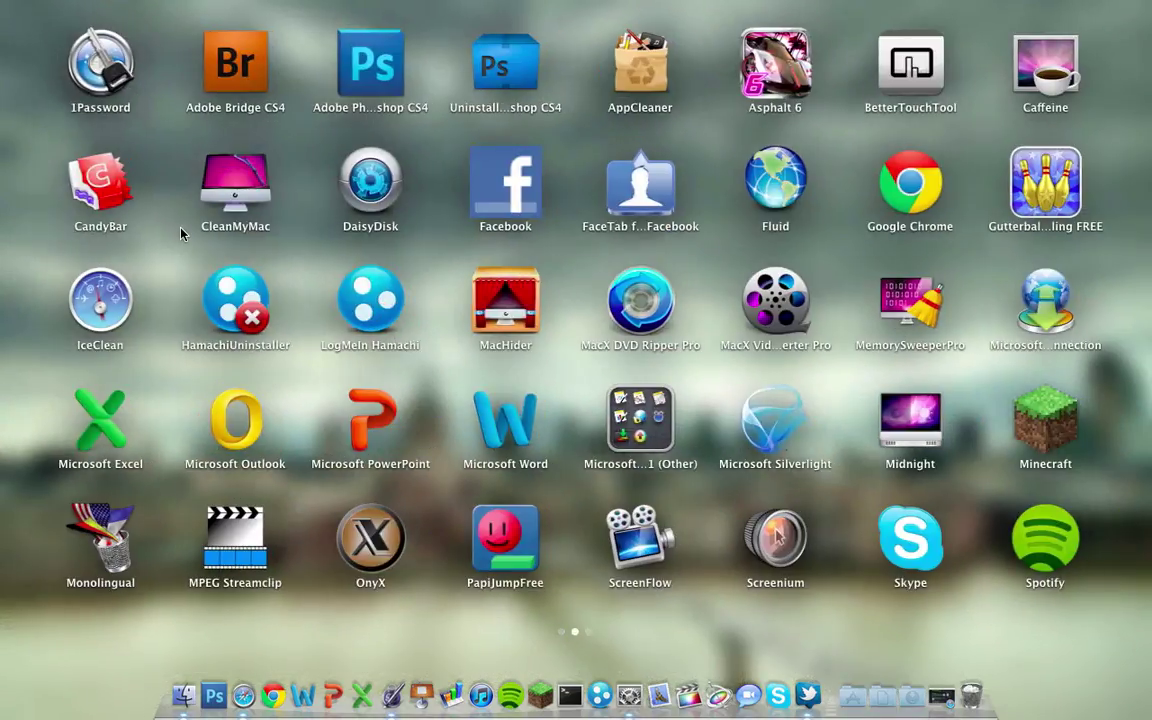
scroll(181, 233, "right", 5)
scroll(181, 233, "left", 5)
scroll(12, 330, "left", 5)
left_click(1035, 413)
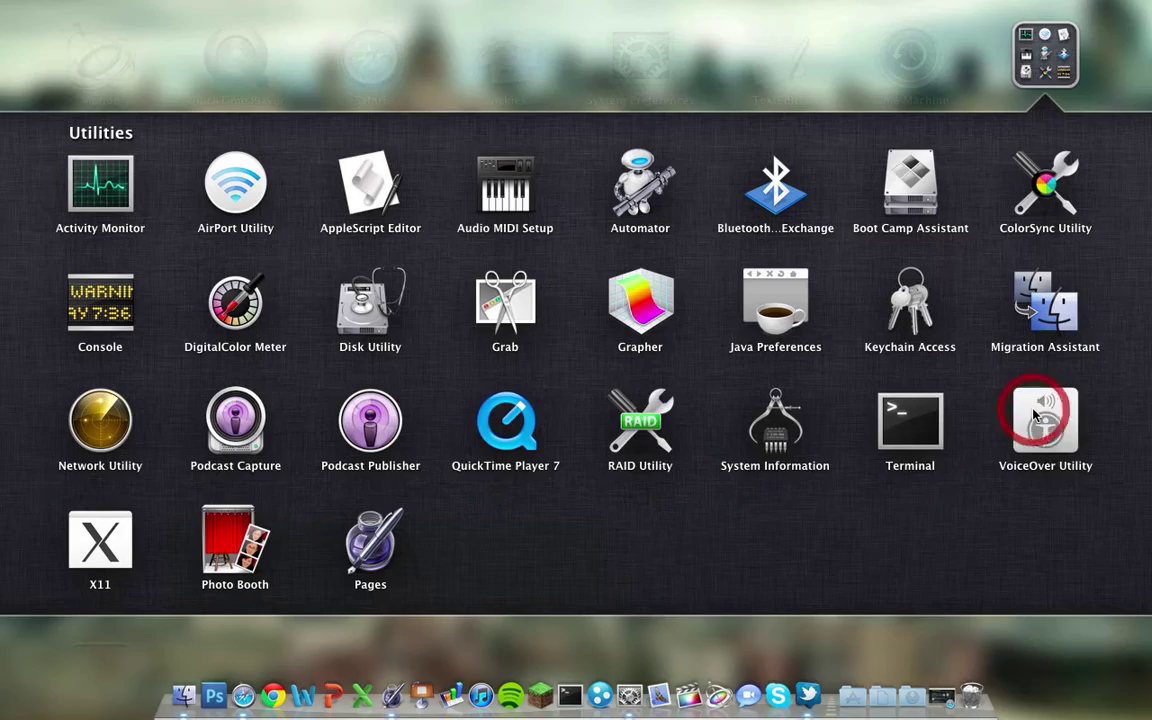
left_click(1044, 80)
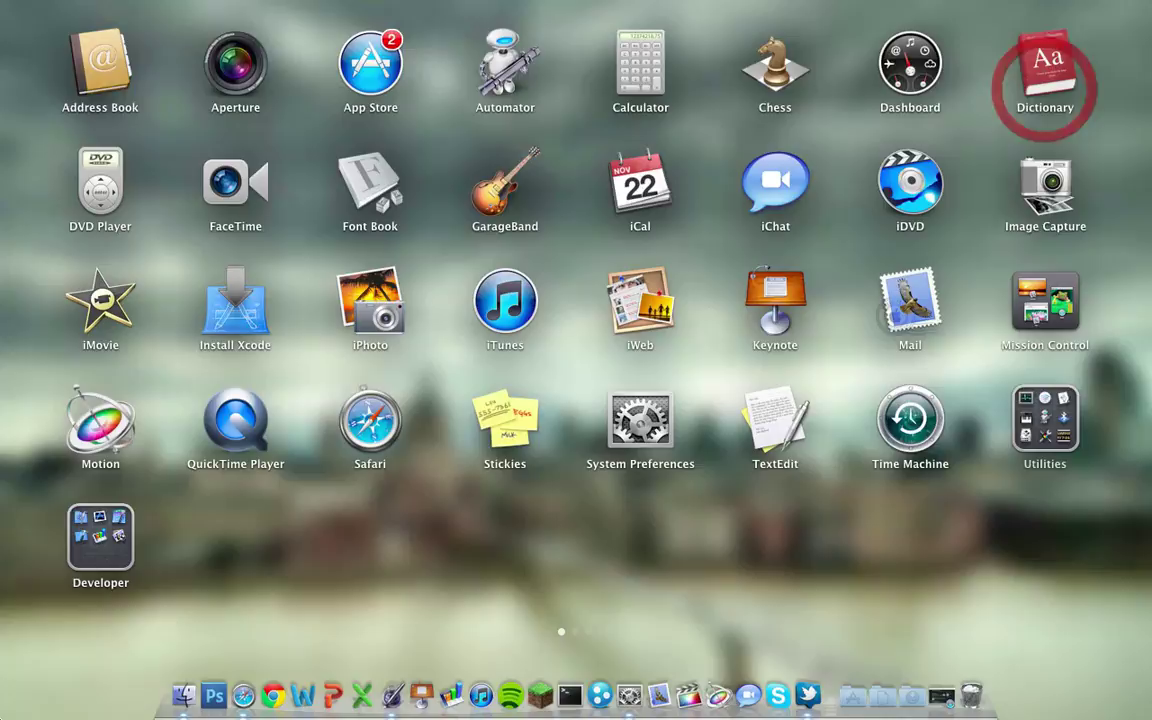
left_click(86, 515)
left_click(93, 436)
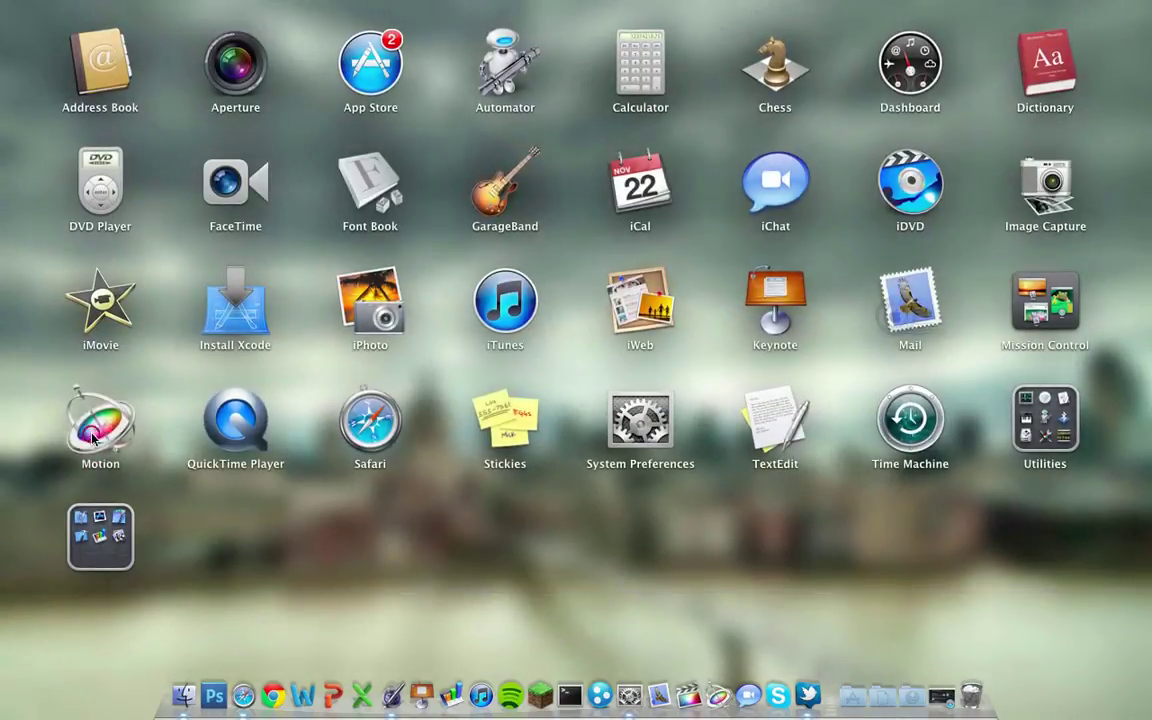
key("Escape")
- Re-check Final Cut Pro, apply it, and confirm in Launchpad that it returned
left_click(342, 347)
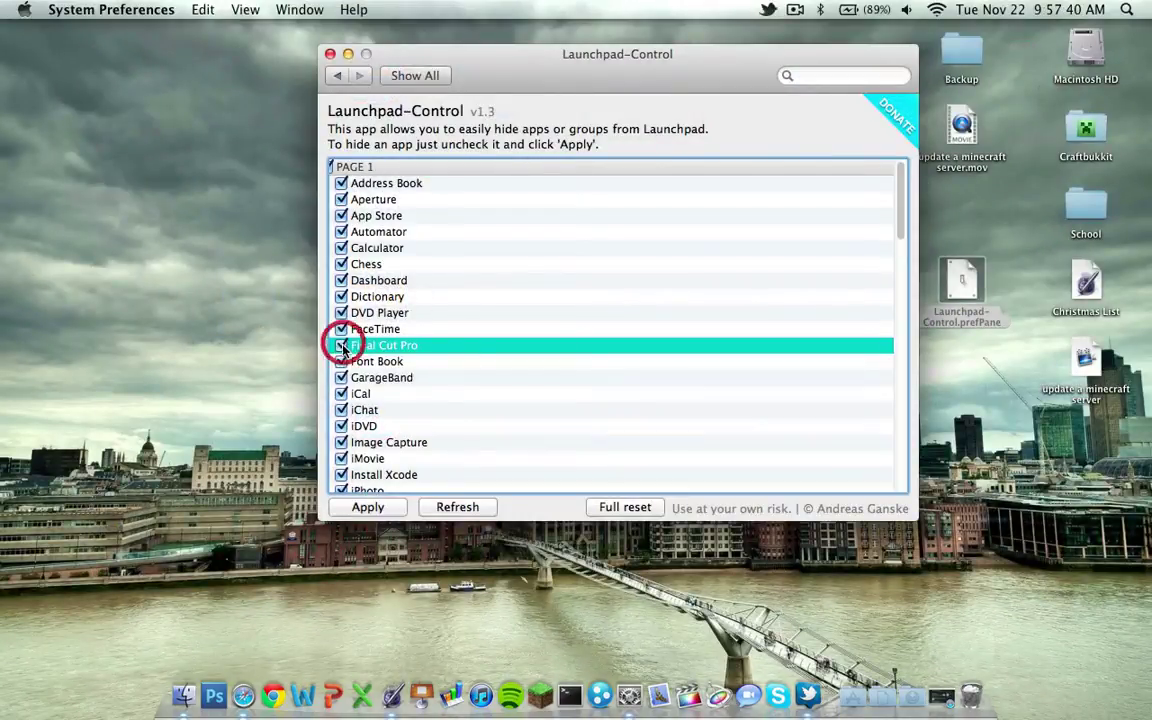
left_click(367, 507)
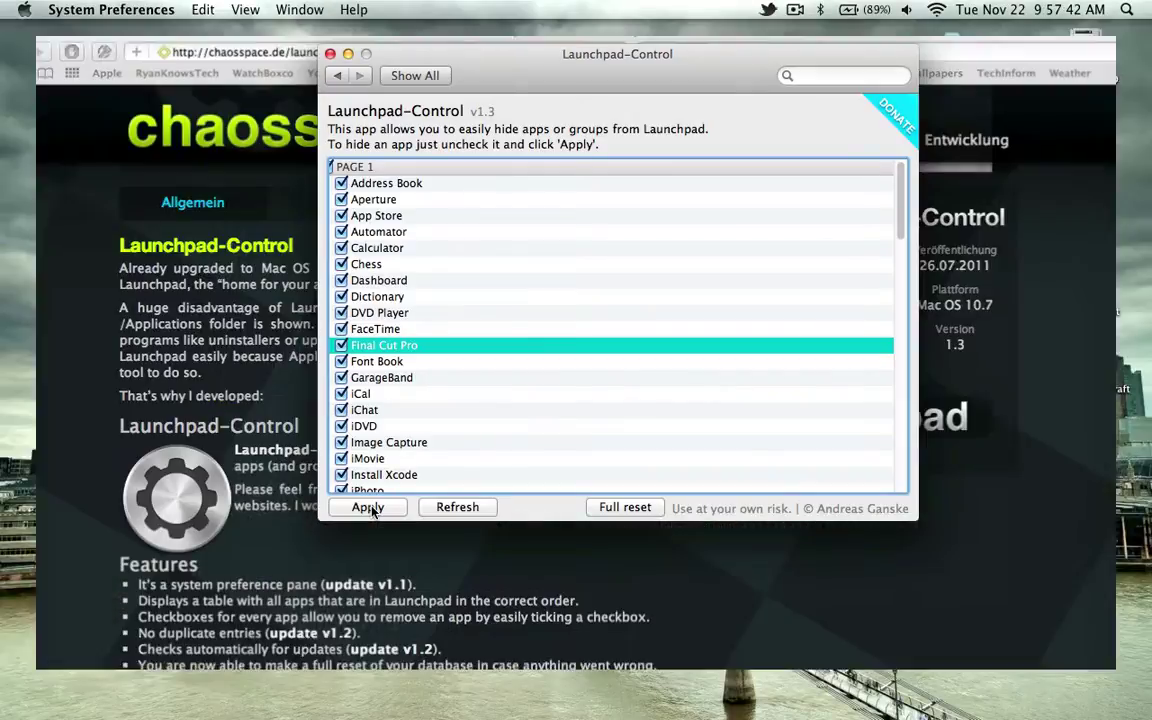
key("F4")
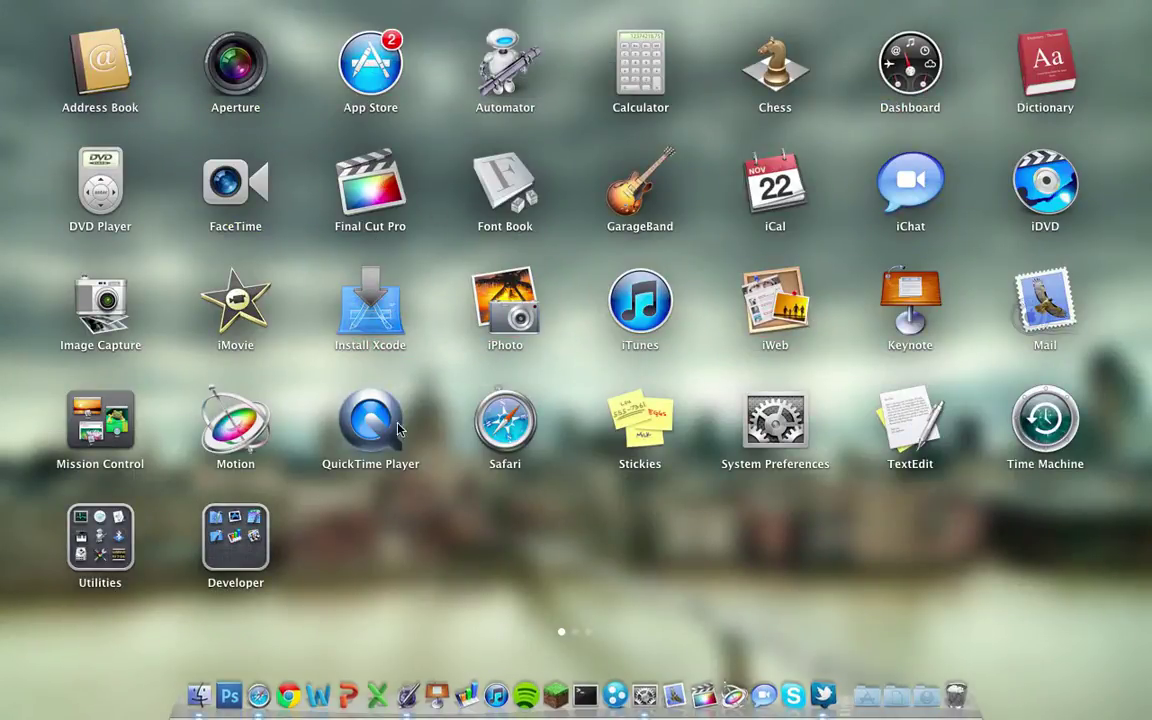
left_click(521, 559)
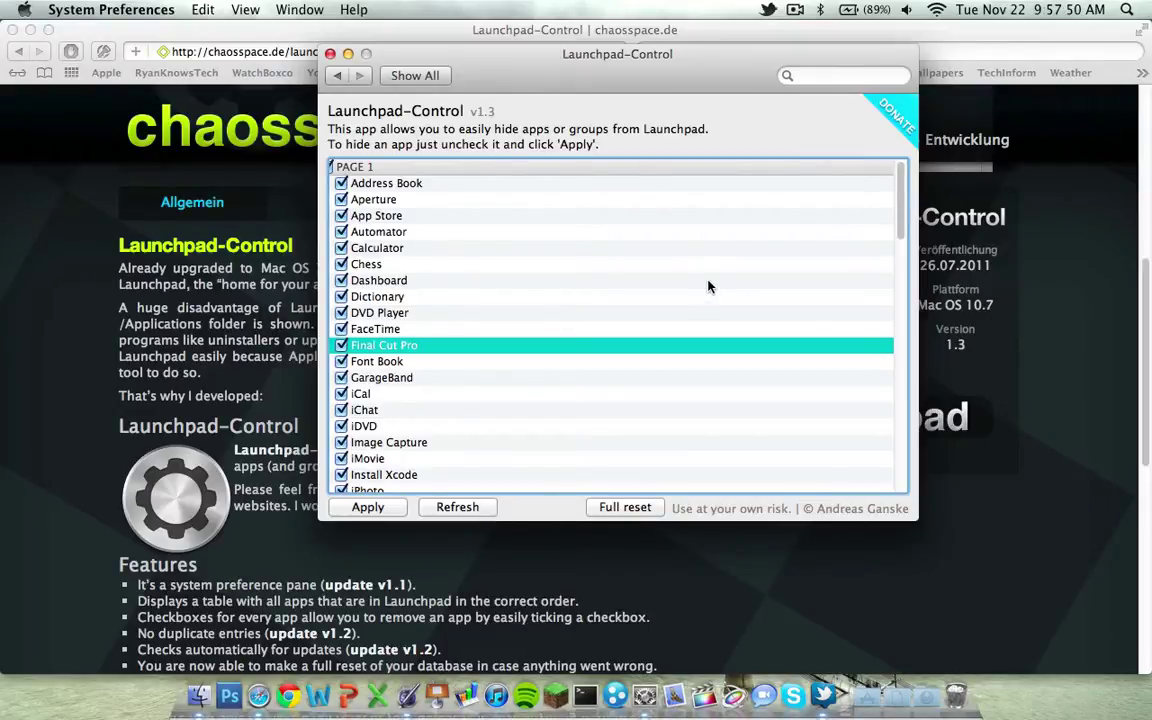
- Browse Launchpad's pages and peek into the Utilities folder before closing Launchpad
key("F4")
scroll(442, 275, "right", 3)
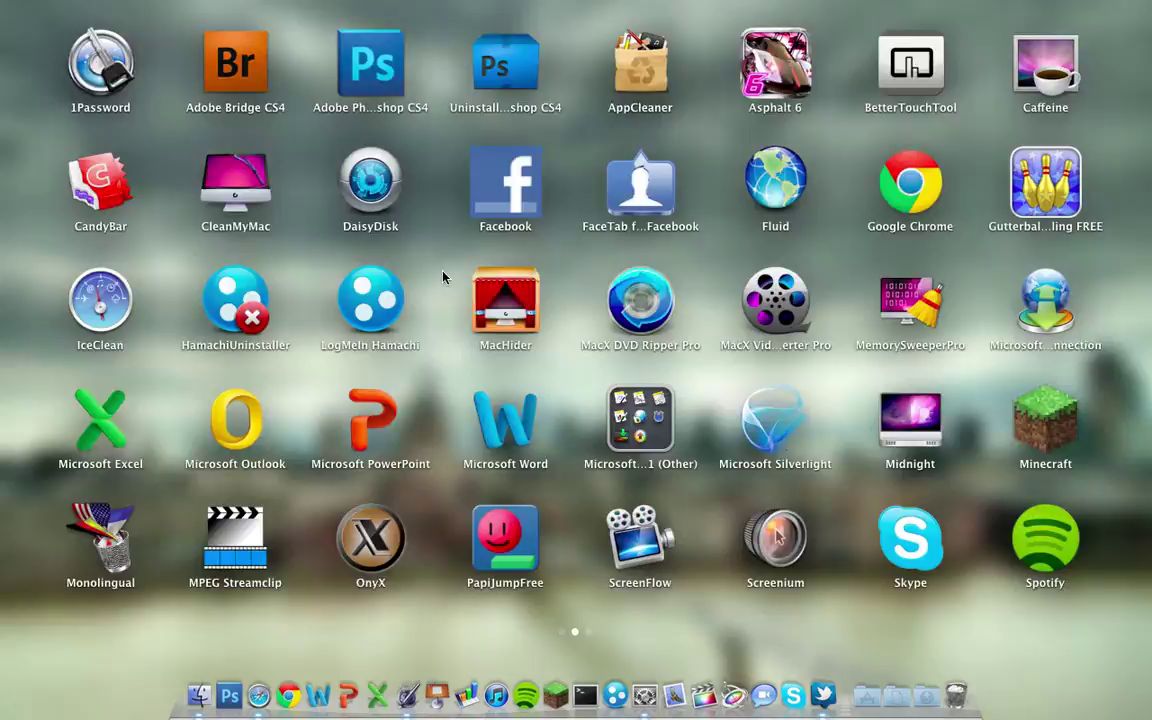
scroll(442, 275, "left", 3)
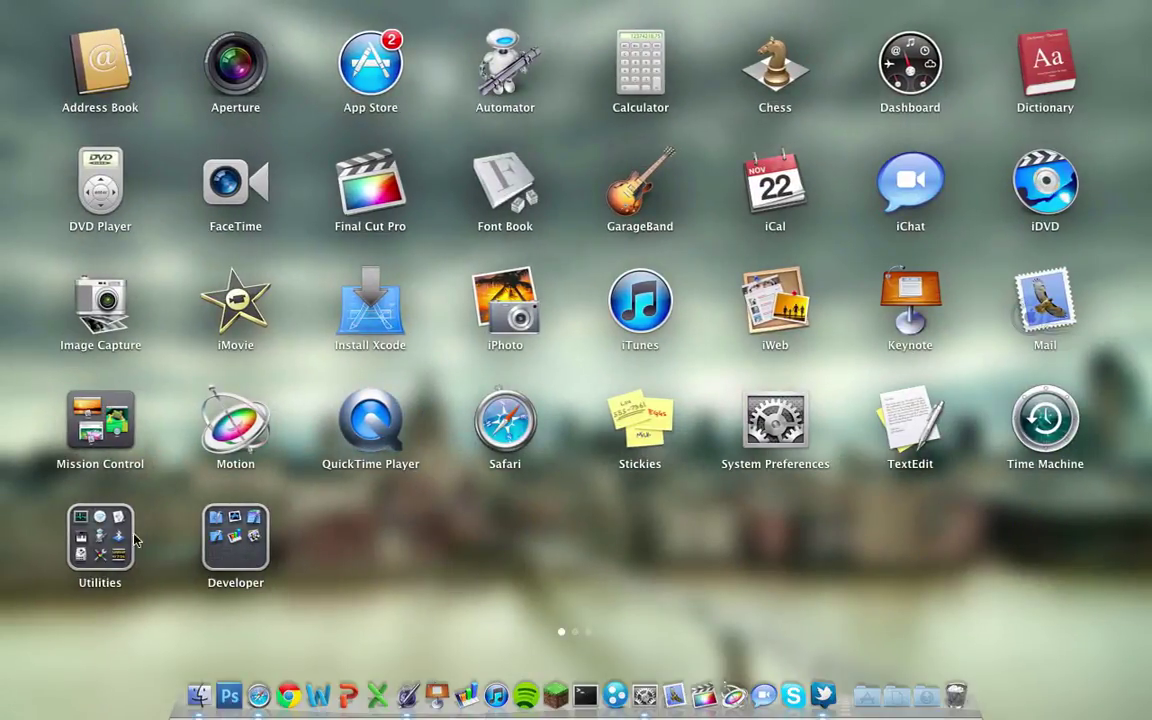
left_click(112, 547)
left_click(58, 70)
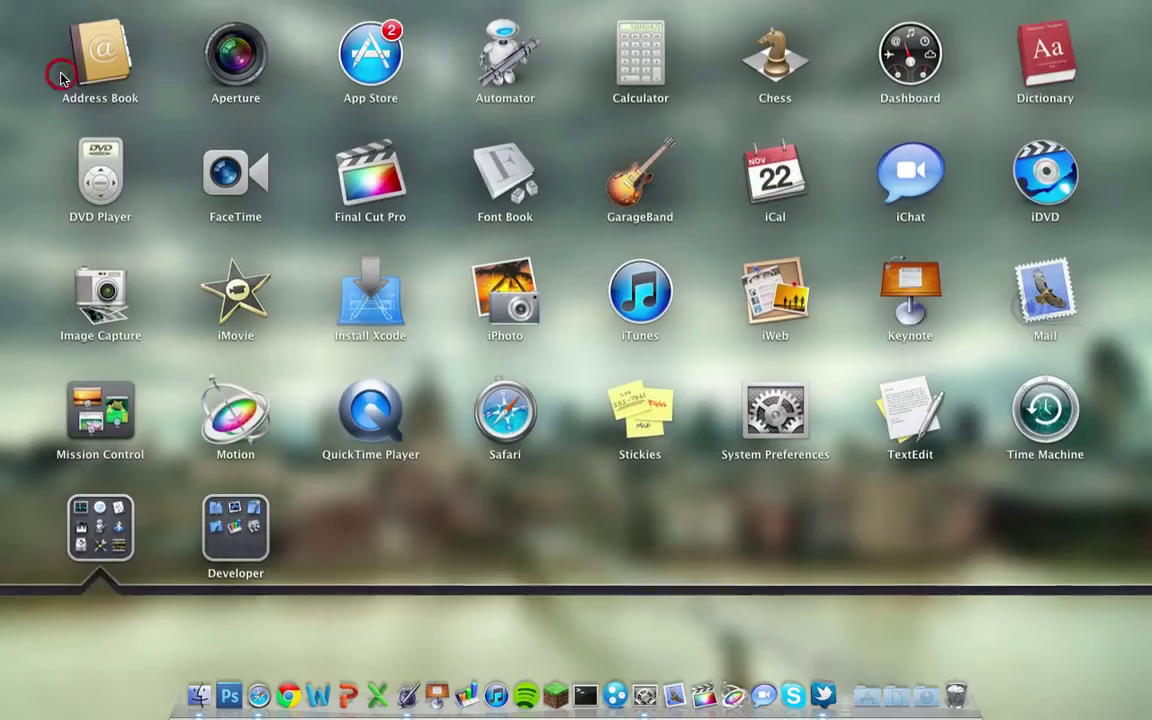
left_click(385, 549)
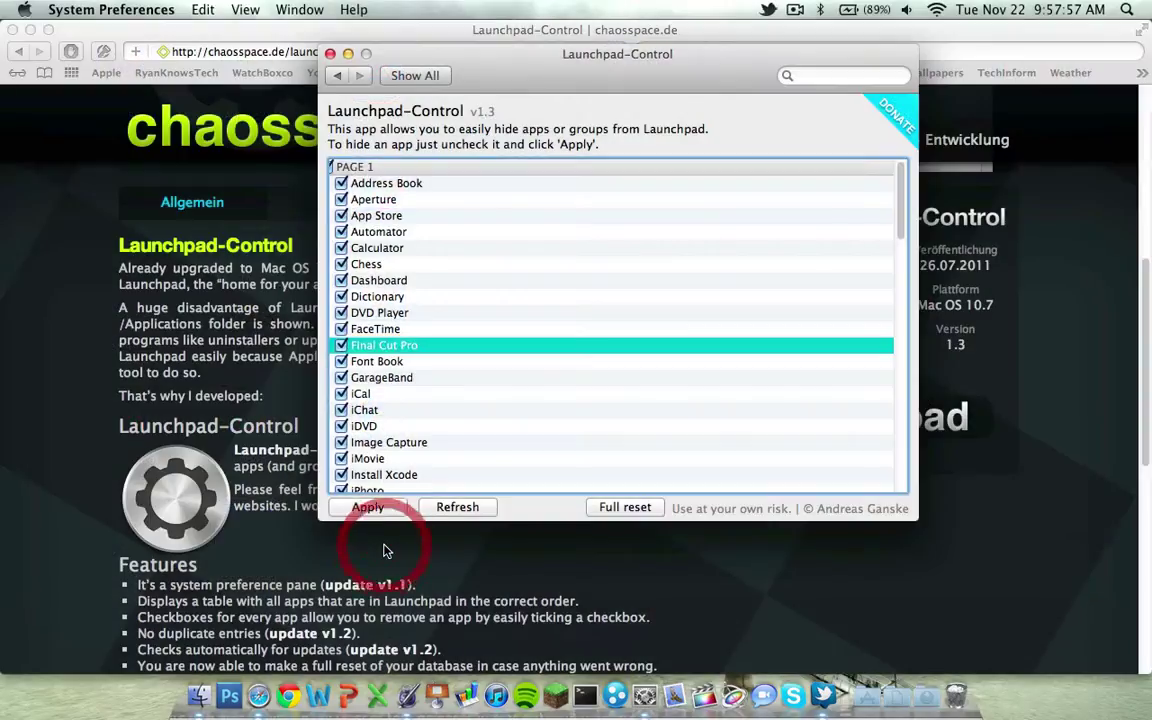
- Run Launchpad-Control's Full reset and answer Yes to the Are you sure? prompt
left_click(626, 508)
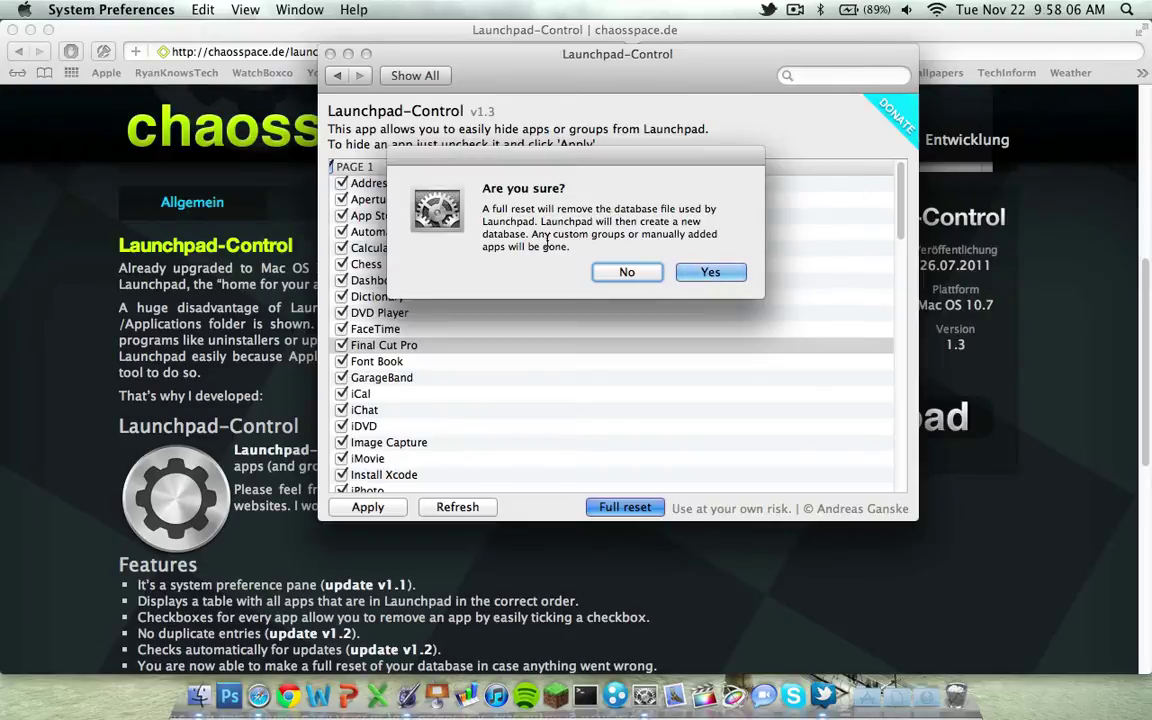
left_click(694, 273)
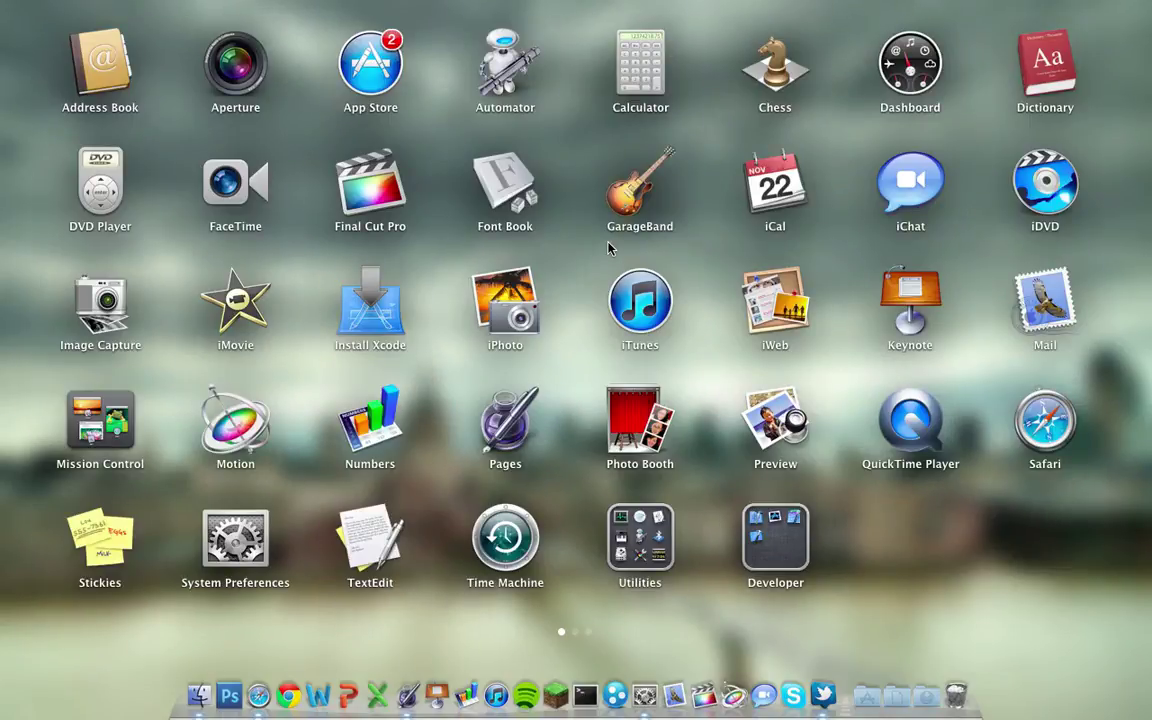
- Peek into the Developer folder, swipe through the reset Launchpad pages, then close Launchpad
left_click(785, 537)
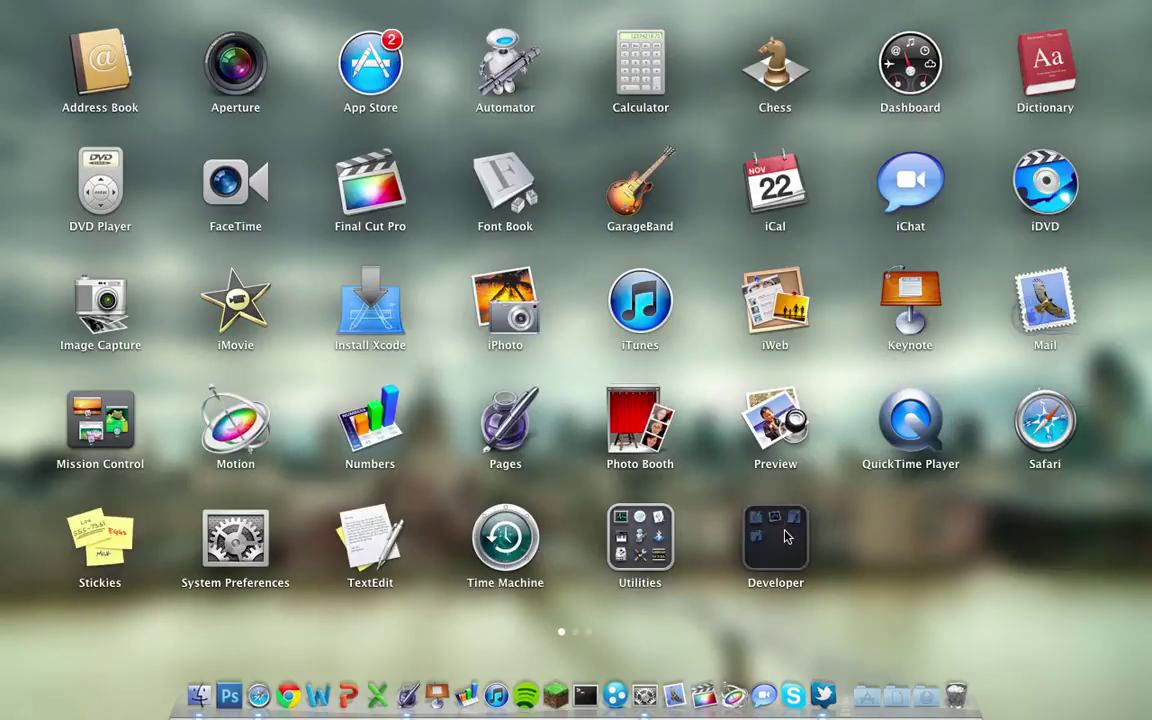
left_click(706, 398)
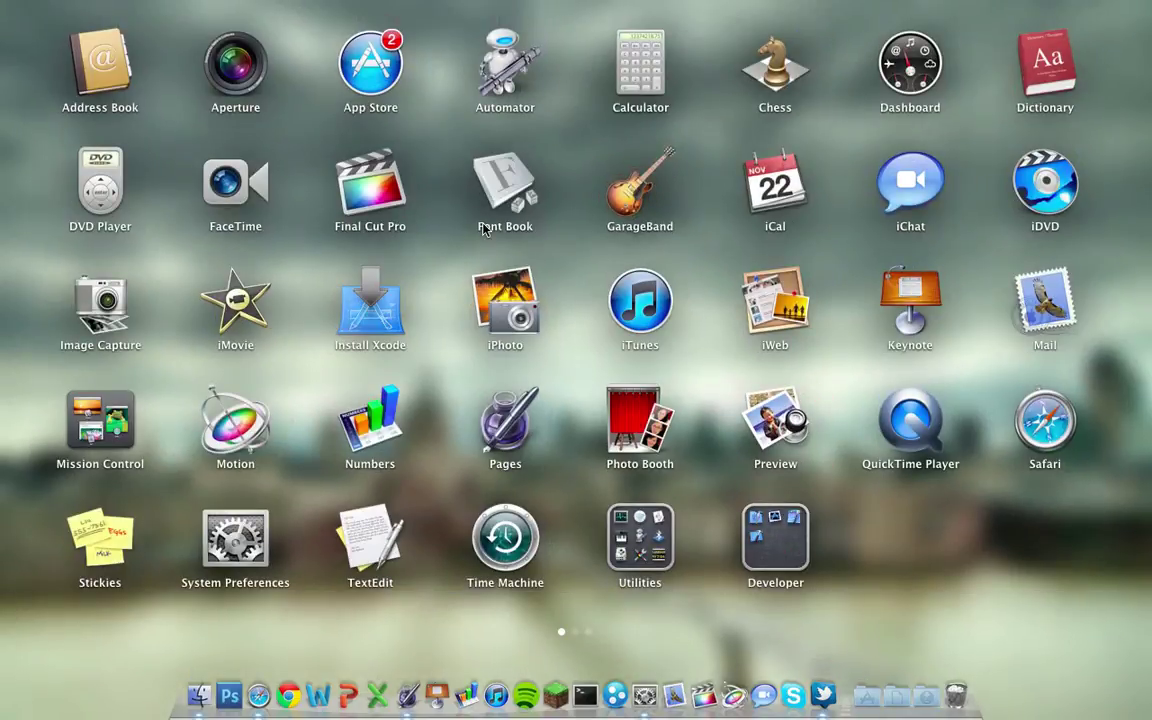
scroll(483, 228, "right", 5)
scroll(483, 228, "right", 5)
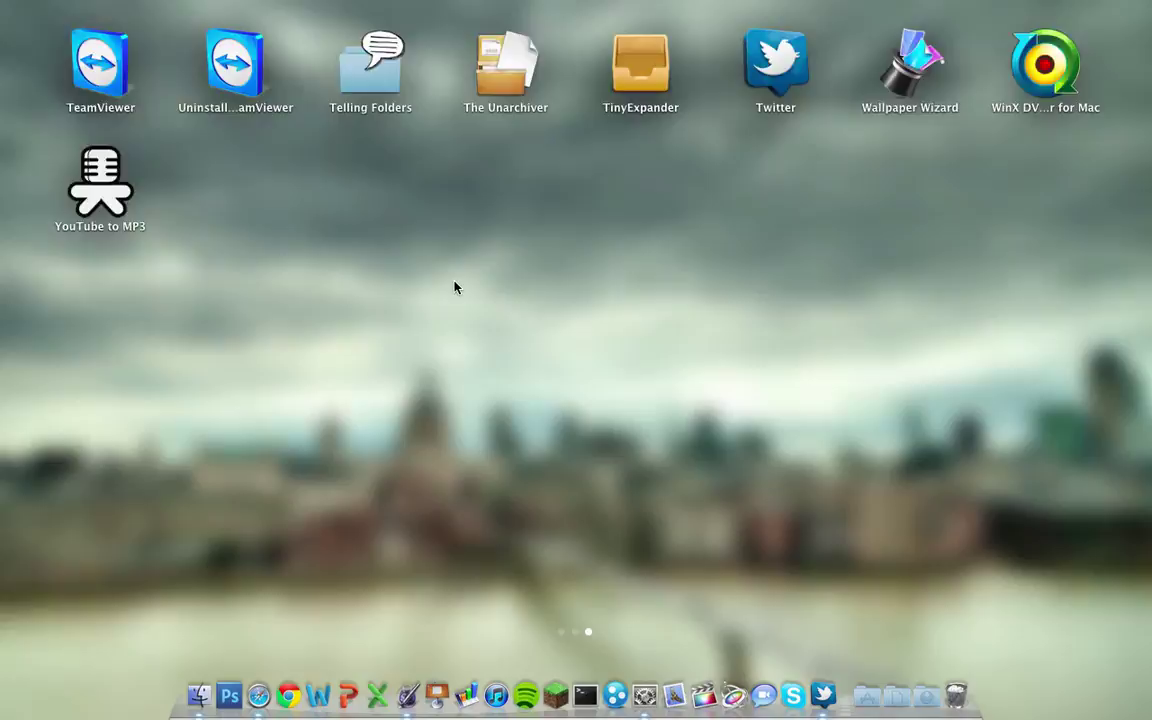
scroll(455, 288, "left", 10)
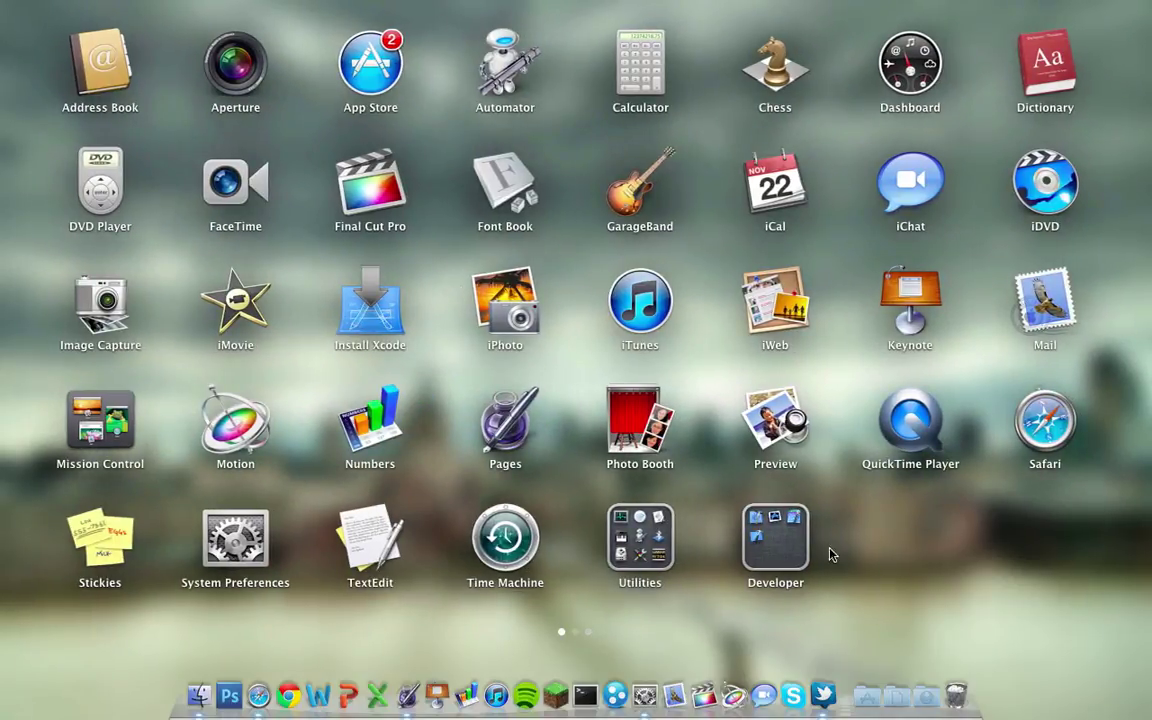
left_click(886, 564)
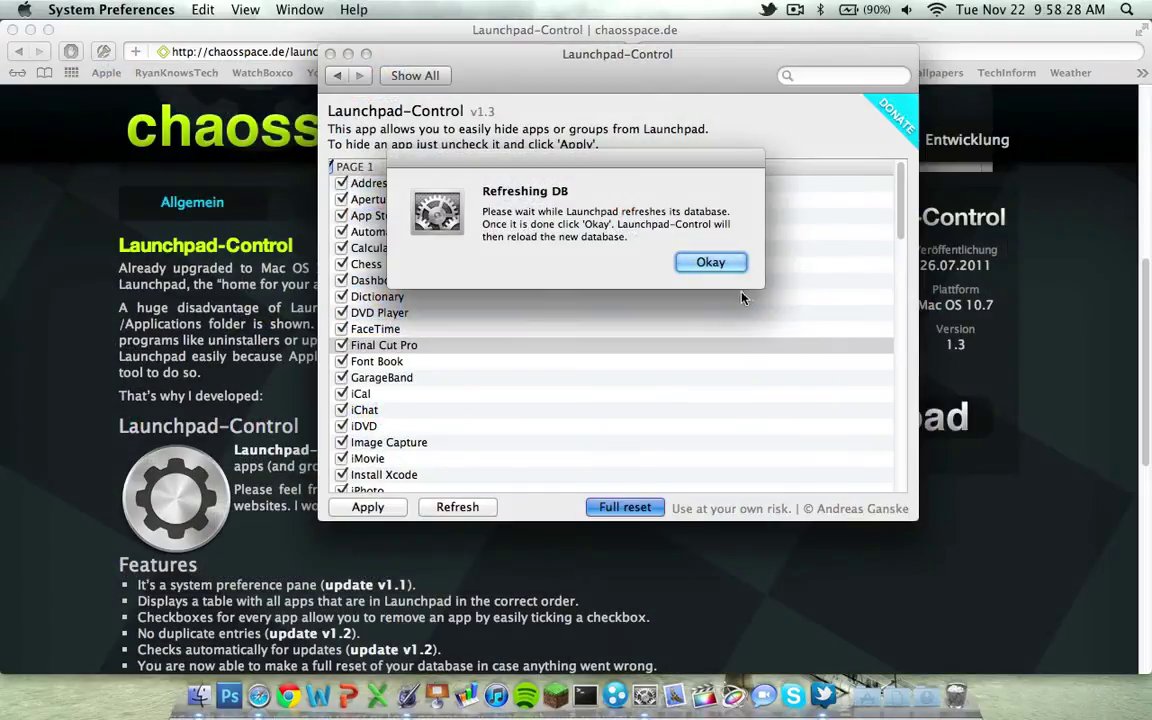
- Dismiss the Refreshing DB notice, then bring Safari forward and return to Launchpad-Control
left_click(709, 264)
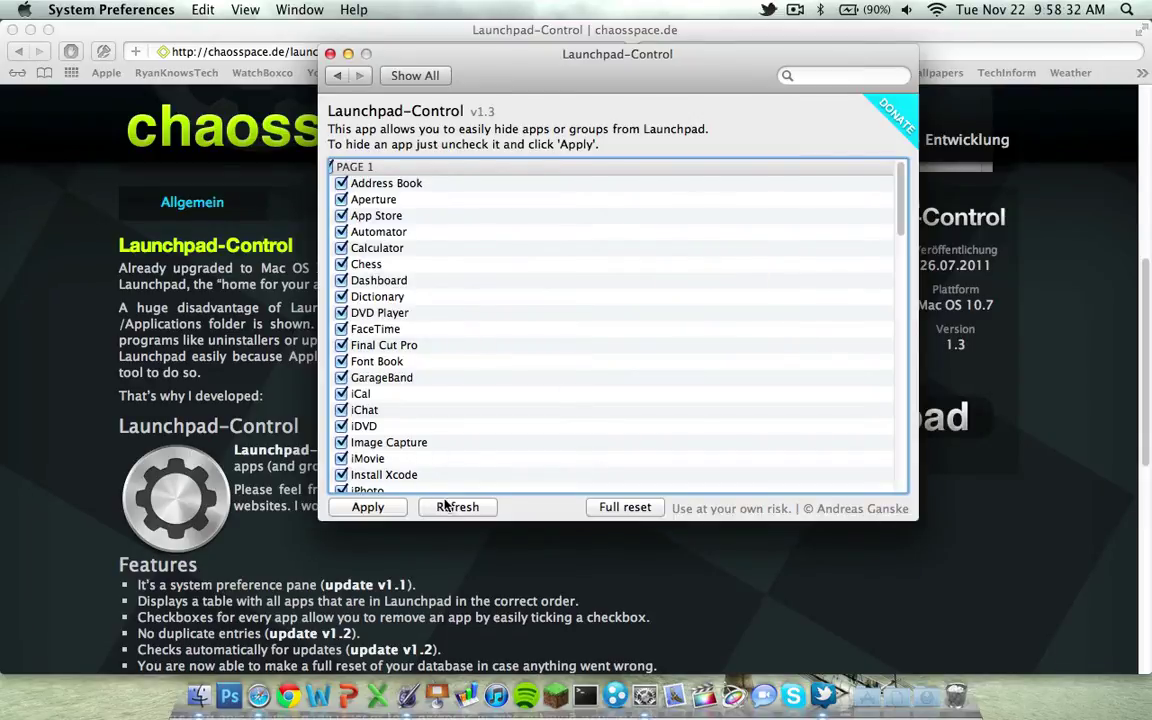
left_click(453, 527)
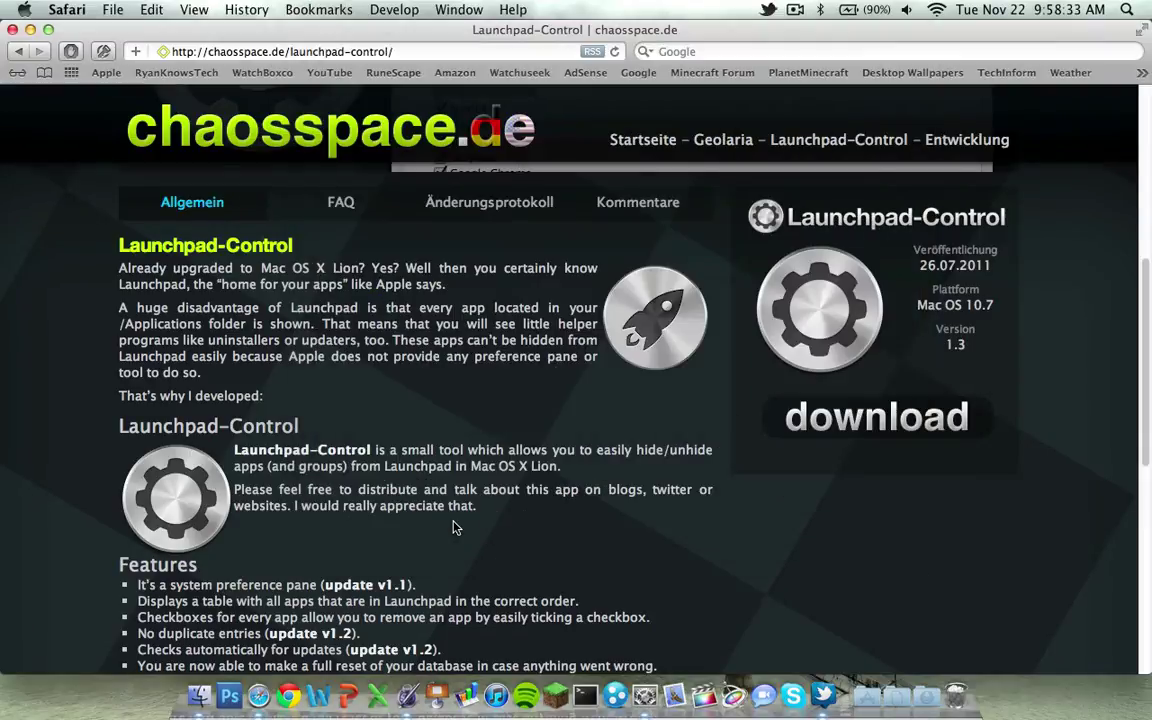
left_click(645, 695)
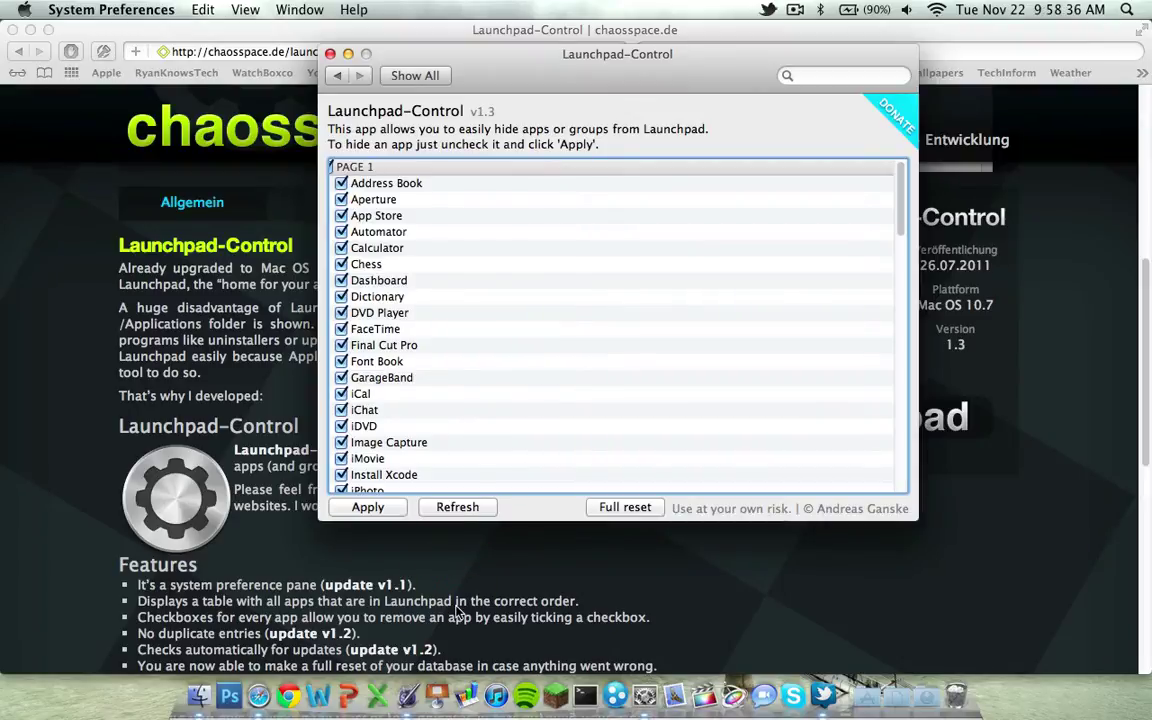
- Scroll the reloaded app list to confirm every app on pages 1–3 is checked
scroll(424, 300, "down", 15)
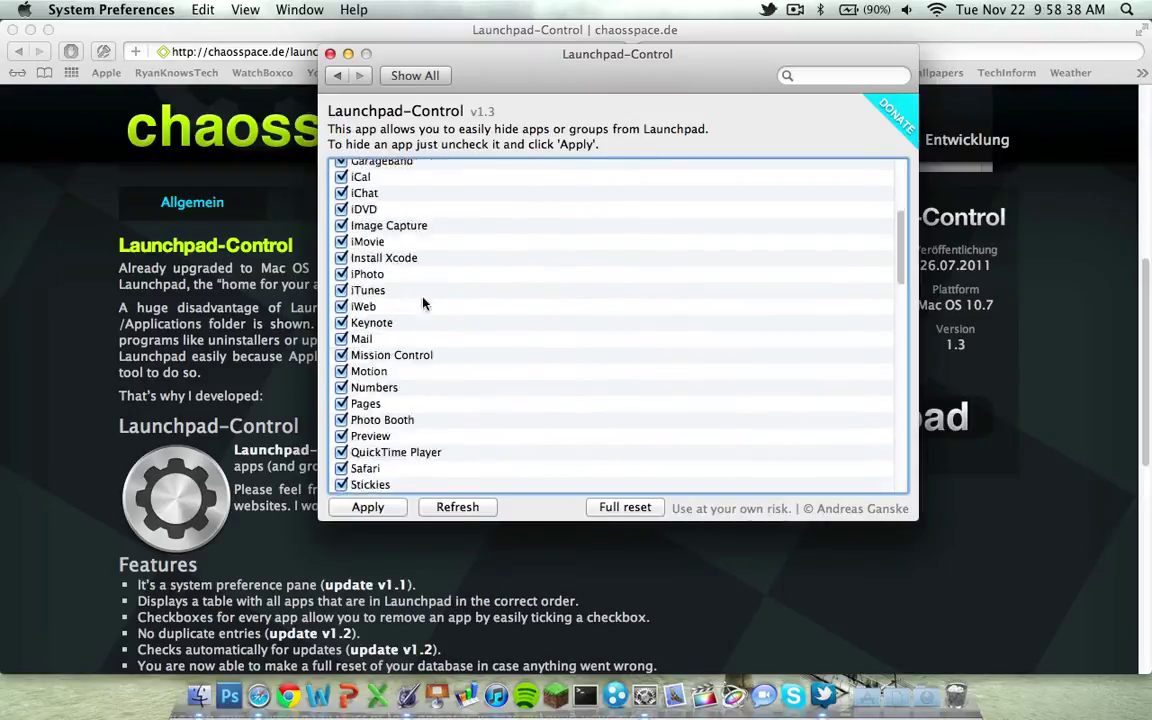
scroll(458, 219, "up", 15)
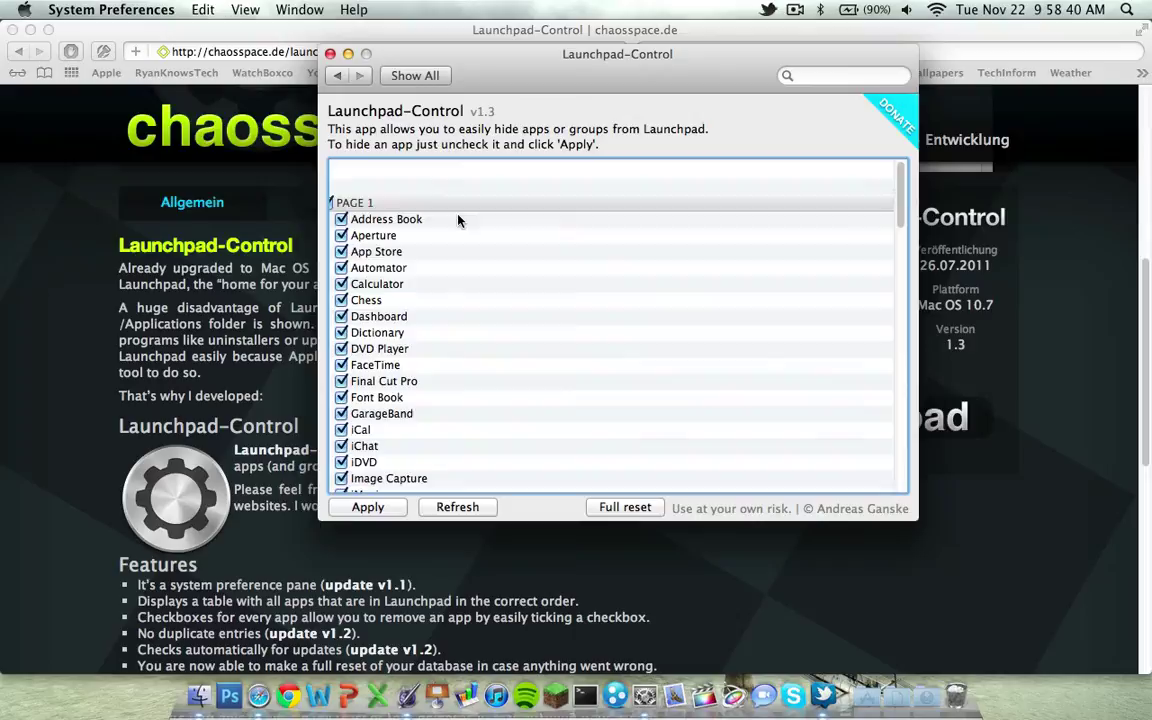
scroll(458, 219, "down", 10)
scroll(458, 220, "down", 15)
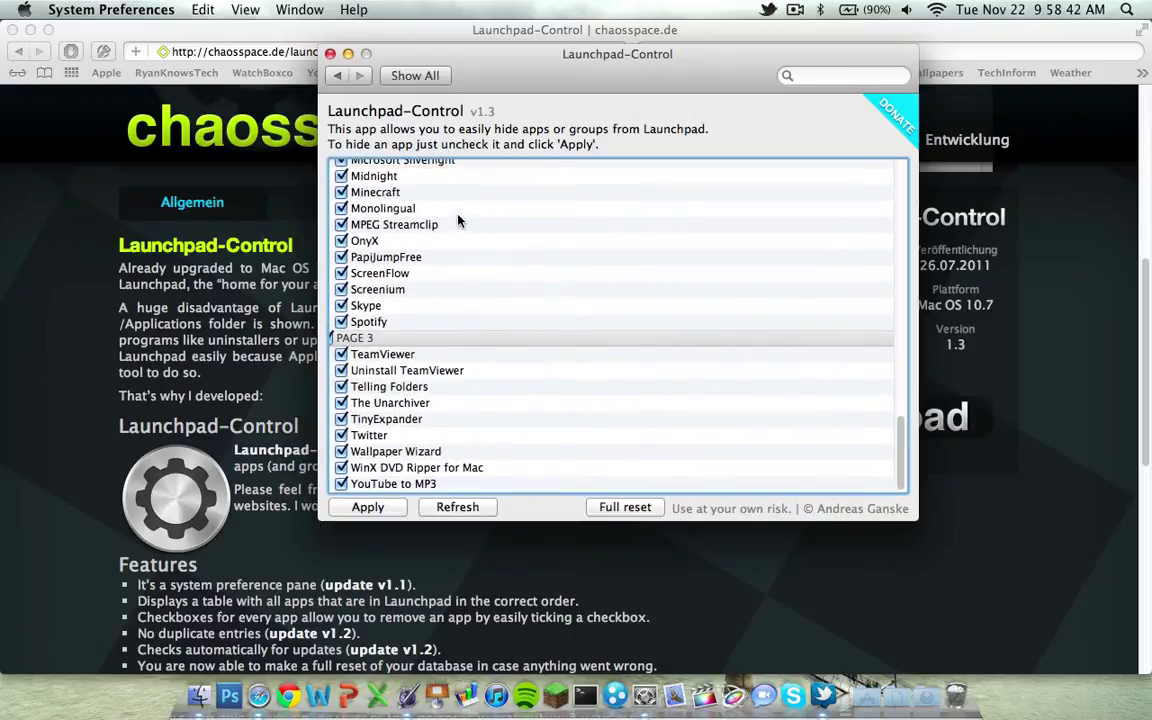
scroll(463, 208, "up", 15)
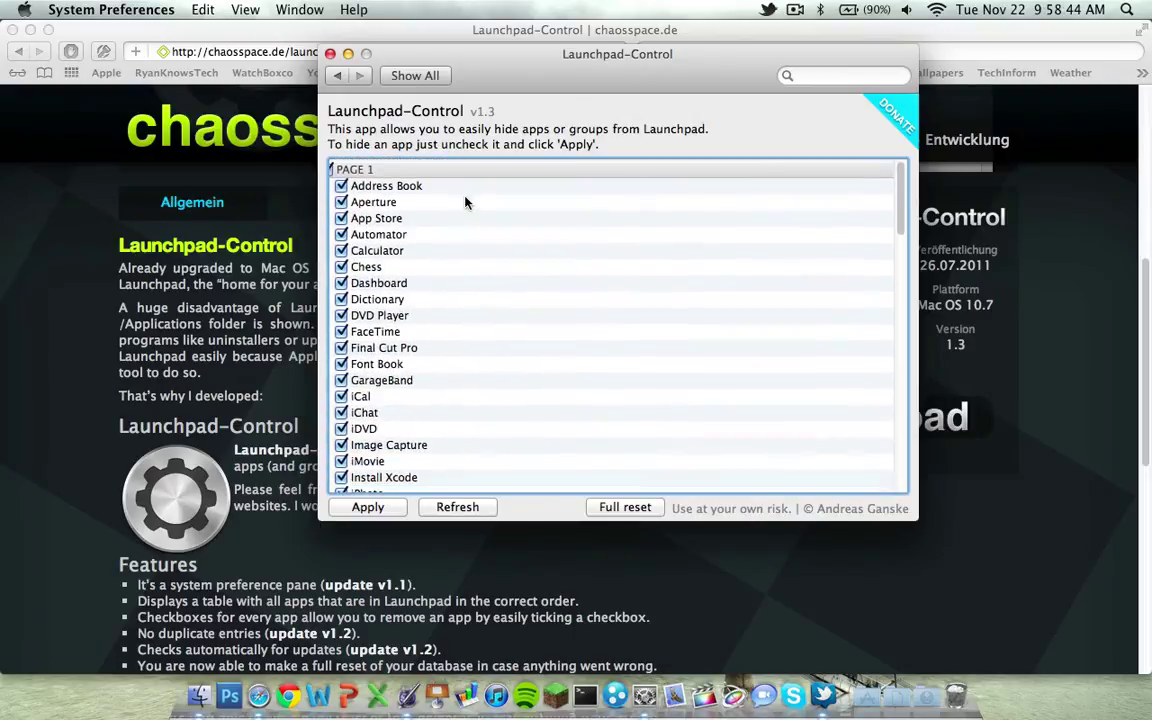
- Close System Preferences and Safari, leaving the Finder desktop with Launchpad-Control.prefPane
left_click(330, 53)
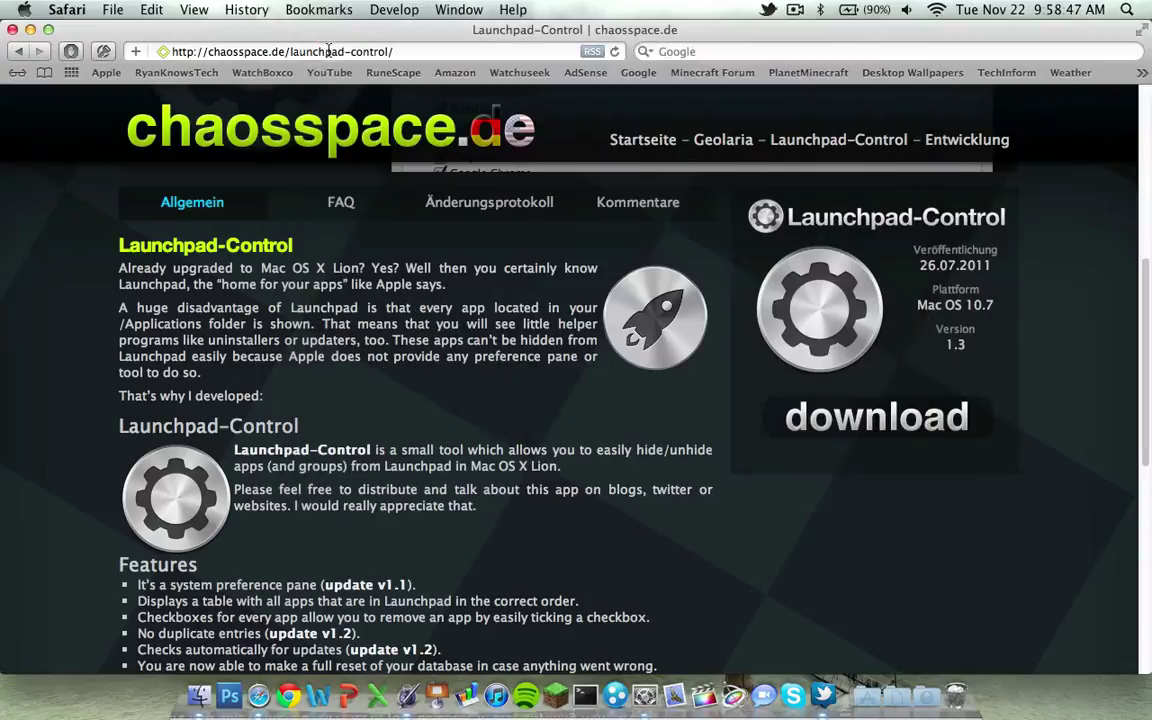
left_click(30, 29)
left_click(262, 262)
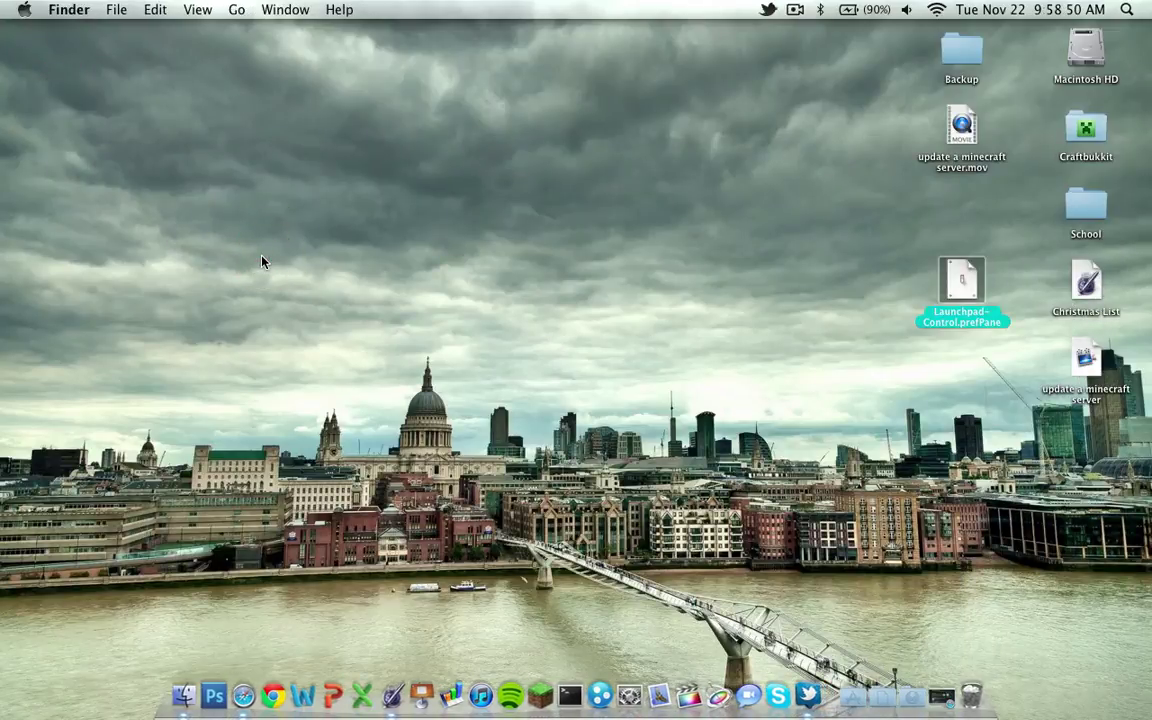